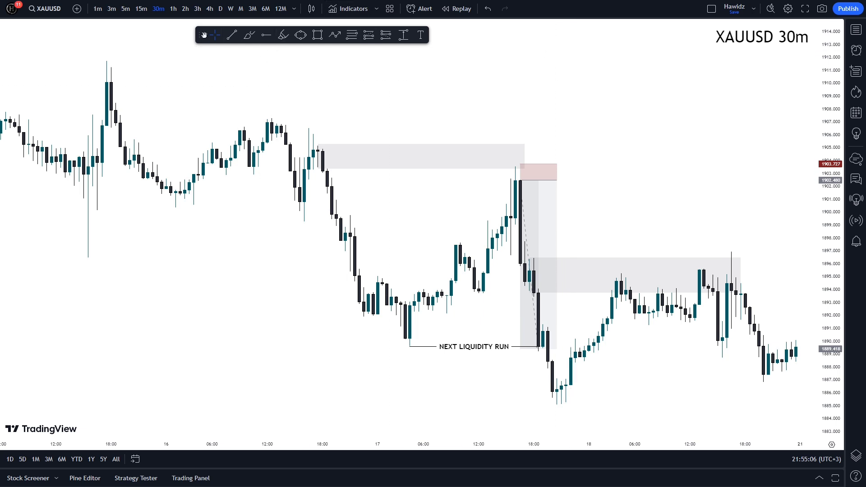
Move the drawing toolbar aside, zoom in on the mid-chart candles and cancel the active tool
{"action": "left_click_drag", "start_coordinate": [200, 34], "coordinate": [295, 32]}
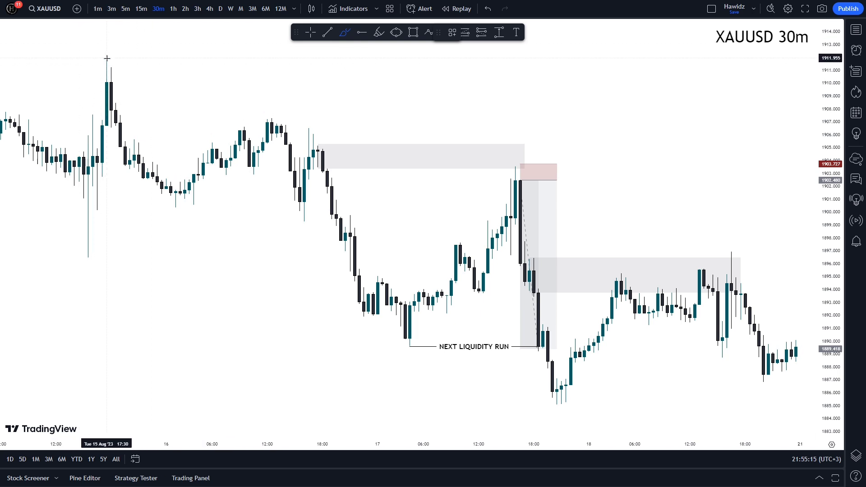
{"action": "scroll", "coordinate": [190, 58], "scroll_direction": "up", "scroll_amount": 3}
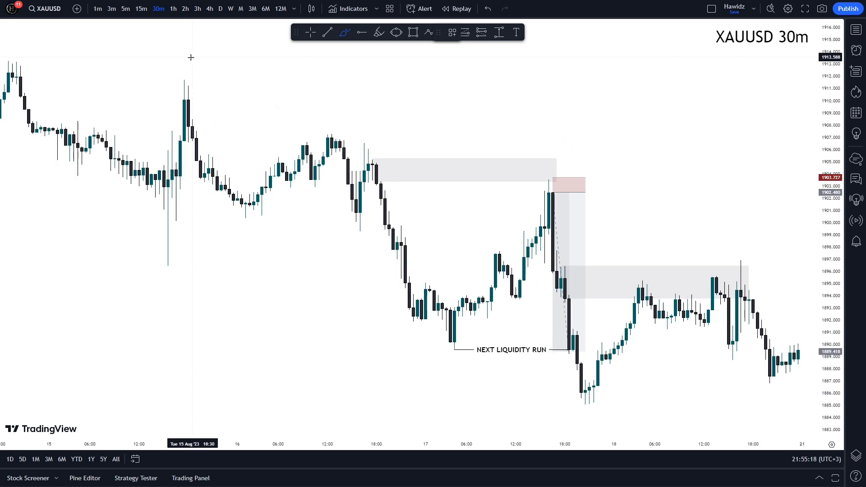
{"action": "scroll", "coordinate": [191, 57], "scroll_direction": "down", "scroll_amount": 1}
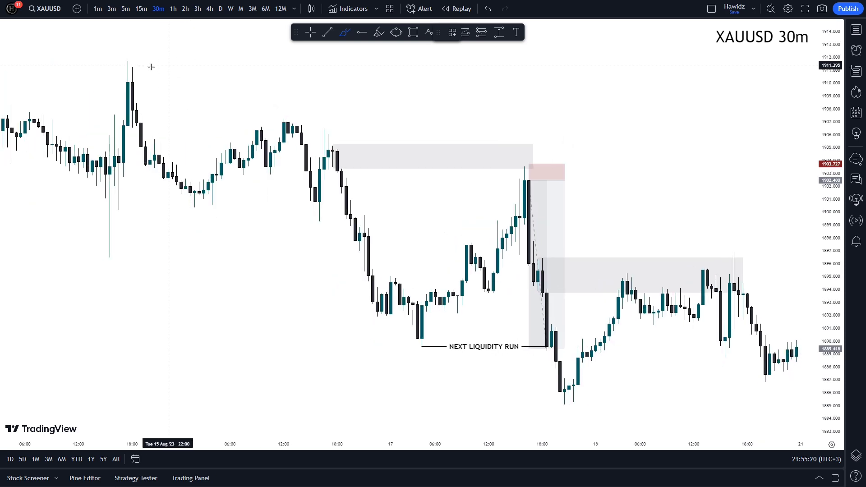
{"action": "scroll", "coordinate": [173, 58], "scroll_direction": "down", "scroll_amount": 1}
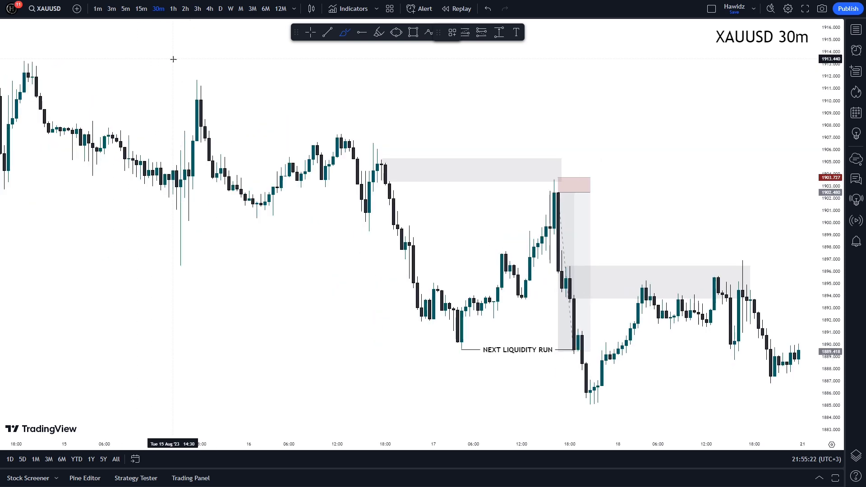
{"action": "scroll", "coordinate": [173, 59], "scroll_direction": "up", "scroll_amount": 2}
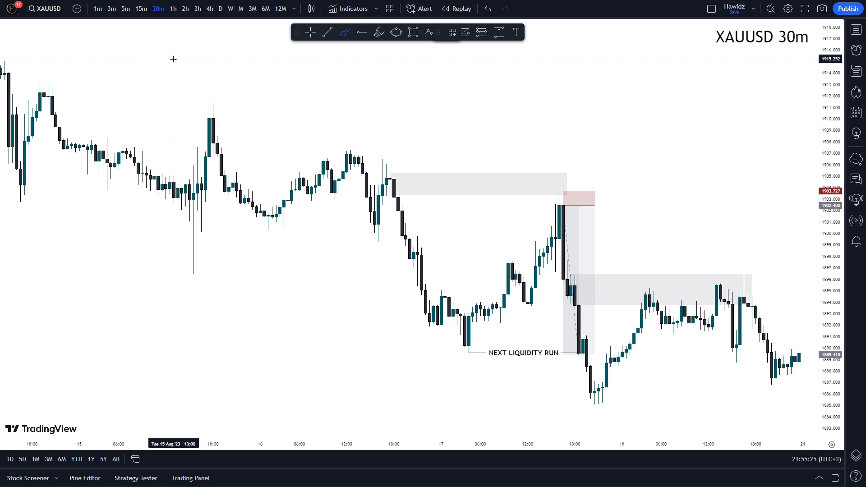
{"action": "scroll", "coordinate": [173, 59], "scroll_direction": "up", "scroll_amount": 1}
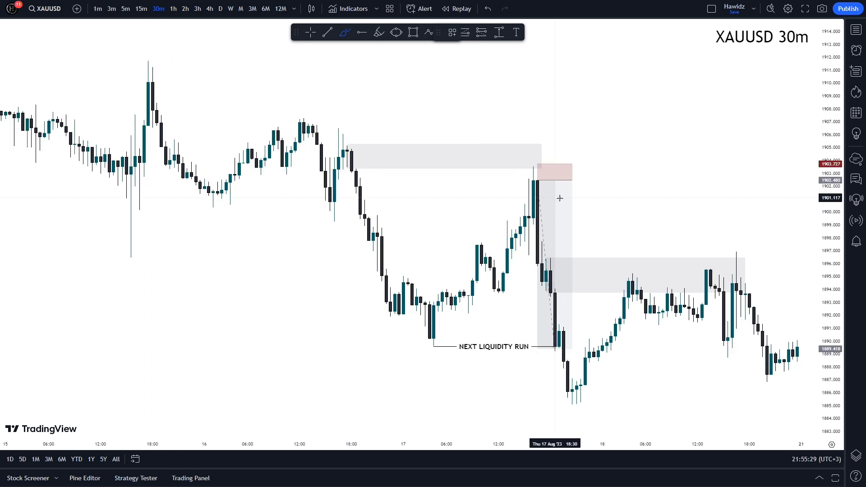
{"action": "key", "text": "Escape"}
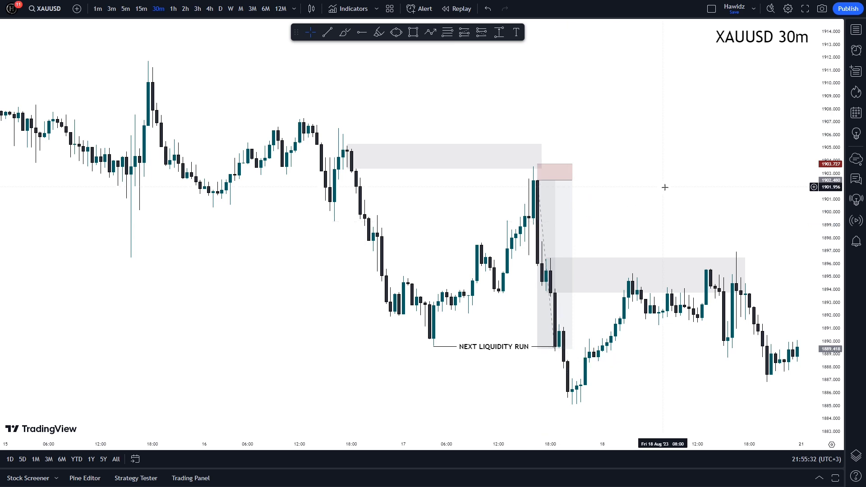
Circle the low of the 15th's long lower wick with the Brush tool
{"action": "left_click", "coordinate": [344, 32]}
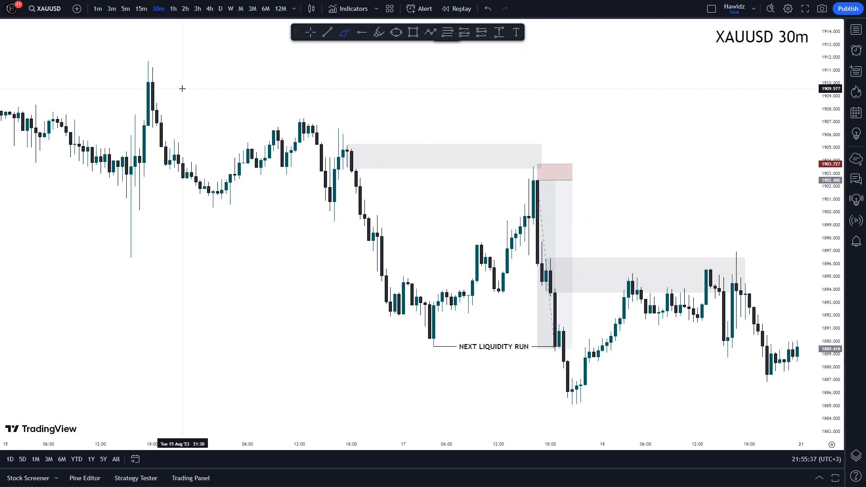
{"action": "scroll", "coordinate": [183, 89], "scroll_direction": "down", "scroll_amount": 3}
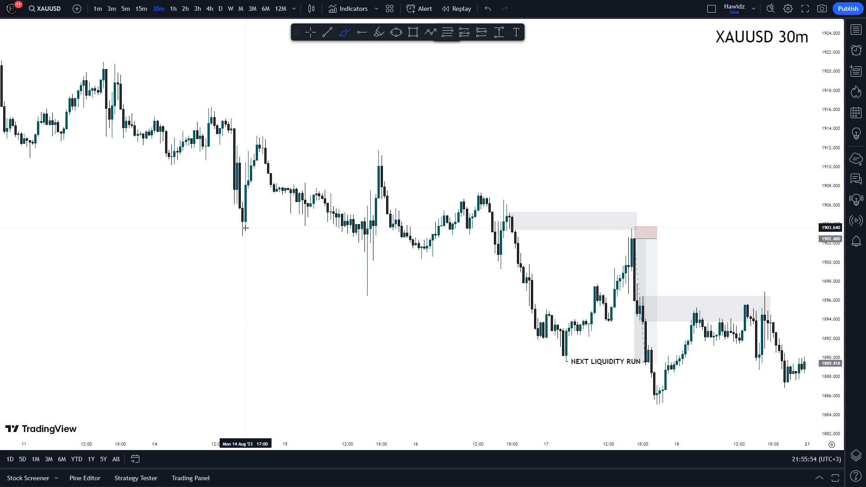
{"action": "scroll", "coordinate": [294, 190], "scroll_direction": "down", "scroll_amount": 3}
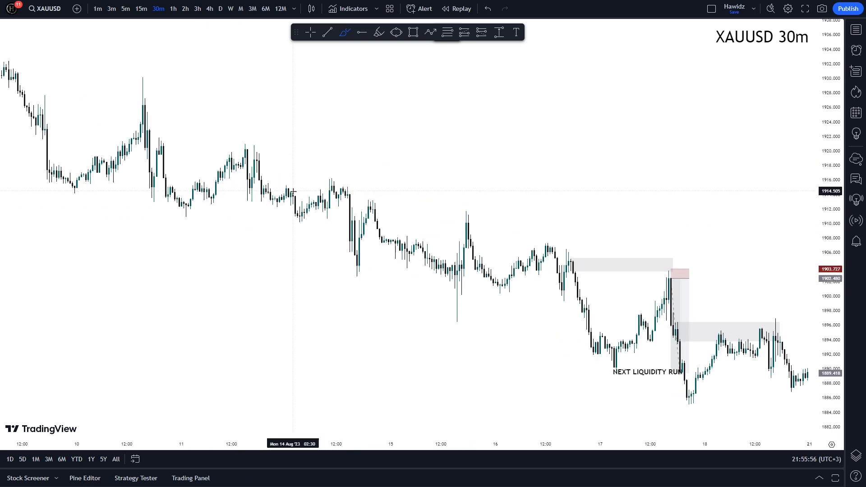
{"action": "scroll", "coordinate": [294, 193], "scroll_direction": "up", "scroll_amount": 3}
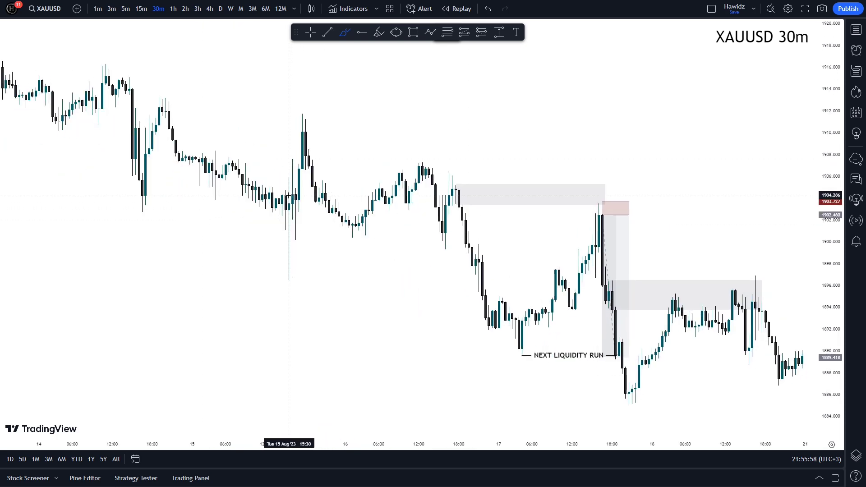
{"action": "scroll", "coordinate": [289, 196], "scroll_direction": "up", "scroll_amount": 1}
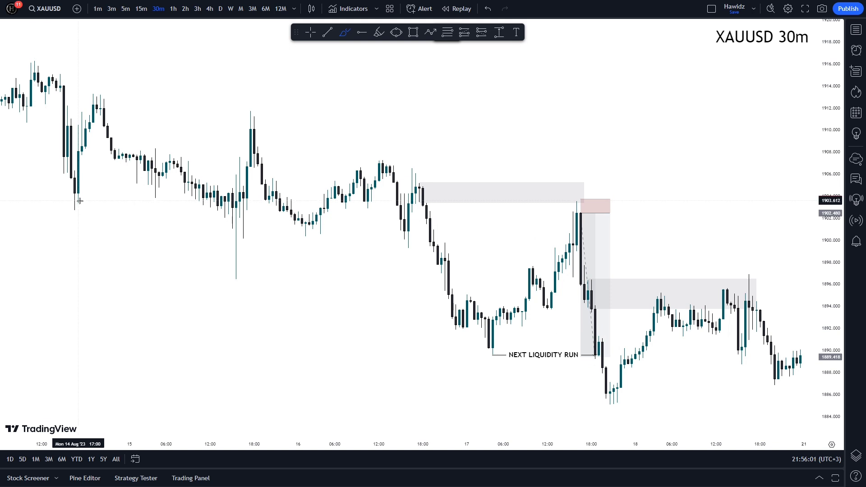
{"action": "scroll", "coordinate": [180, 216], "scroll_direction": "up", "scroll_amount": 1}
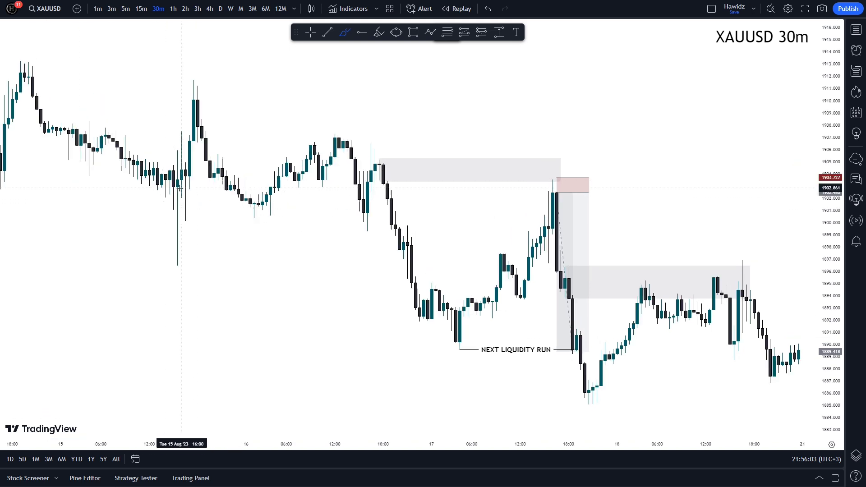
{"action": "scroll", "coordinate": [226, 248], "scroll_direction": "down", "scroll_amount": 1}
{"action": "scroll", "coordinate": [237, 254], "scroll_direction": "up", "scroll_amount": 1}
{"action": "mouse_move", "coordinate": [185, 247]}
{"action": "left_mouse_down"}
{"action": "mouse_move", "coordinate": [172, 274]}
{"action": "mouse_move", "coordinate": [184, 251]}
{"action": "left_mouse_up"}
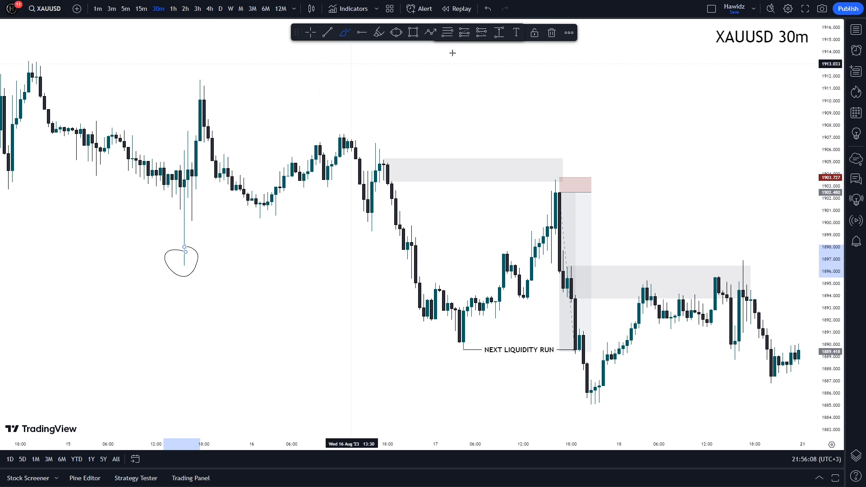
Undo the freehand circle and link the wick low to the candle's high
{"action": "left_click", "coordinate": [489, 9]}
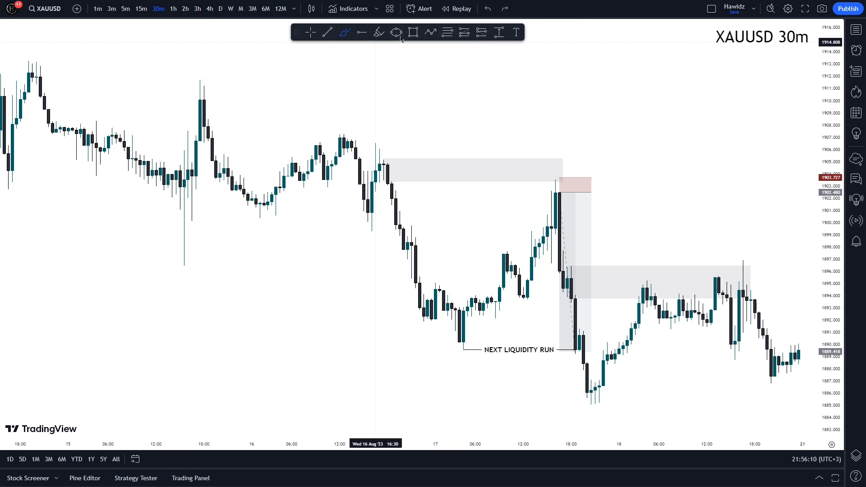
{"action": "left_click", "coordinate": [184, 265]}
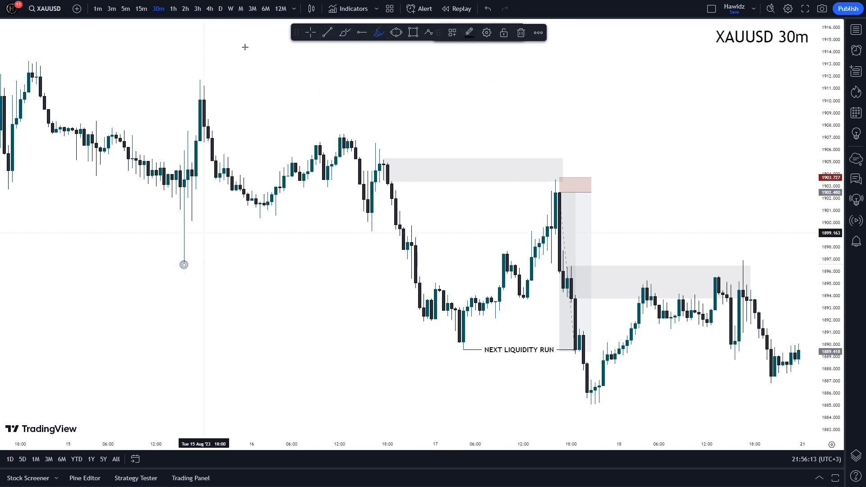
{"action": "left_click", "coordinate": [199, 78]}
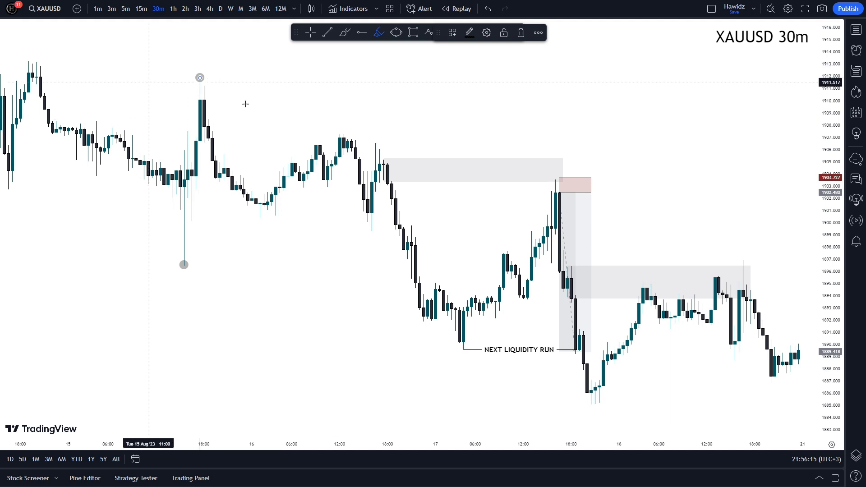
Draw level trend lines rightward from the wick low (~1896.6) and wick high (~1911.8)
{"action": "left_click", "coordinate": [328, 32]}
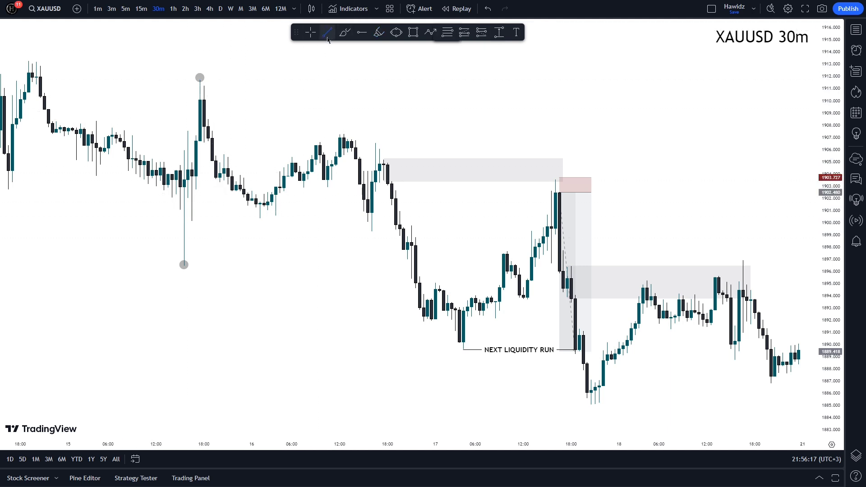
{"action": "left_click", "coordinate": [184, 264]}
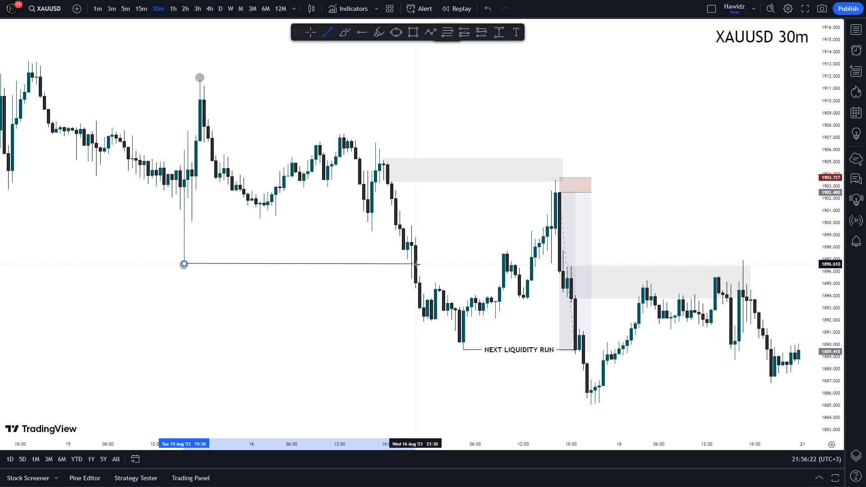
{"action": "left_click", "coordinate": [416, 264]}
{"action": "left_click", "coordinate": [200, 77]}
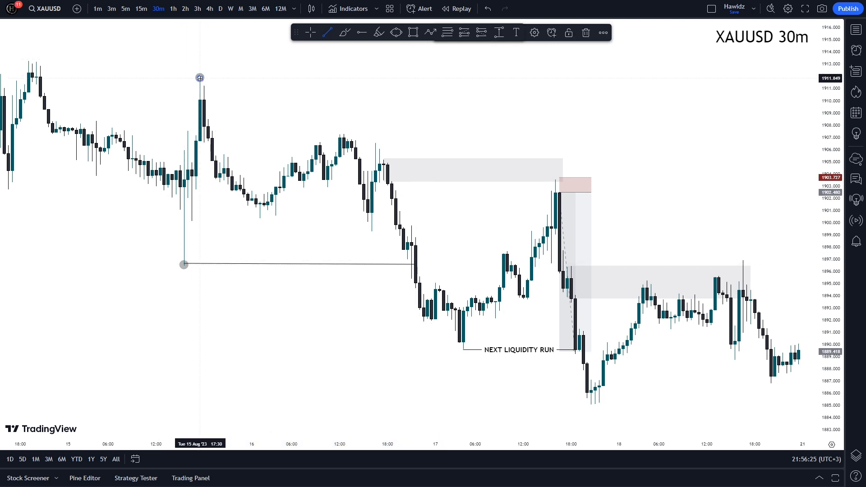
{"action": "left_click", "coordinate": [542, 77]}
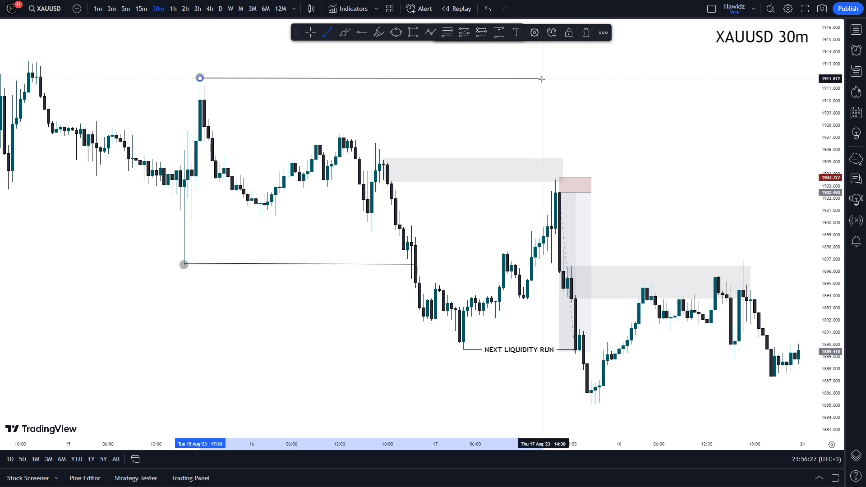
{"action": "left_click", "coordinate": [636, 85]}
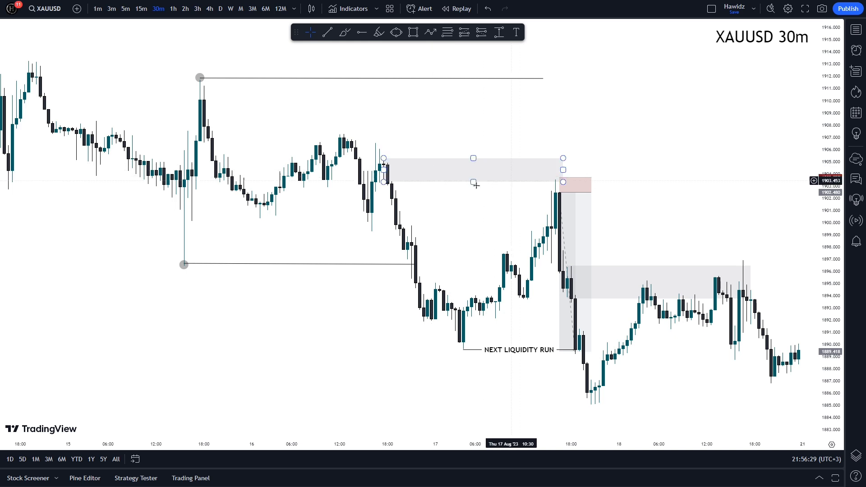
Nudge the wick-low horizontal line slightly lower
{"action": "scroll", "coordinate": [381, 114], "scroll_direction": "up", "scroll_amount": 2}
{"action": "scroll", "coordinate": [253, 180], "scroll_direction": "left", "scroll_amount": 2}
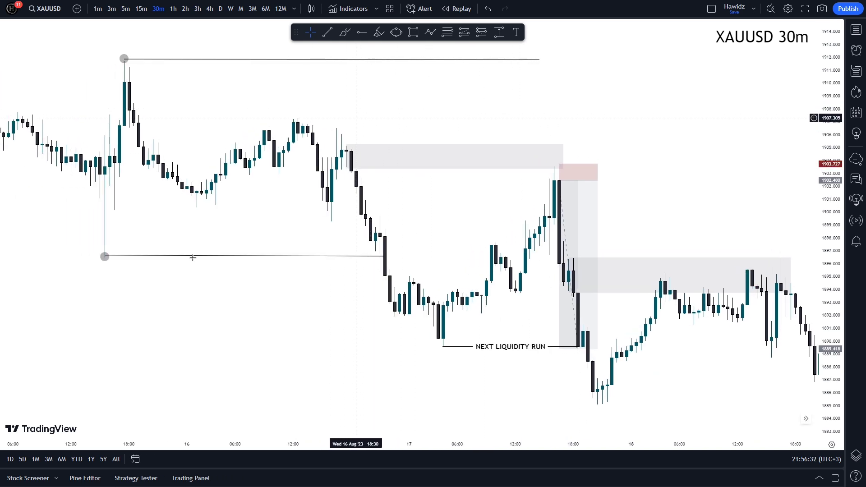
{"action": "left_click", "coordinate": [194, 255]}
{"action": "left_click_drag", "start_coordinate": [194, 255], "coordinate": [194, 257]}
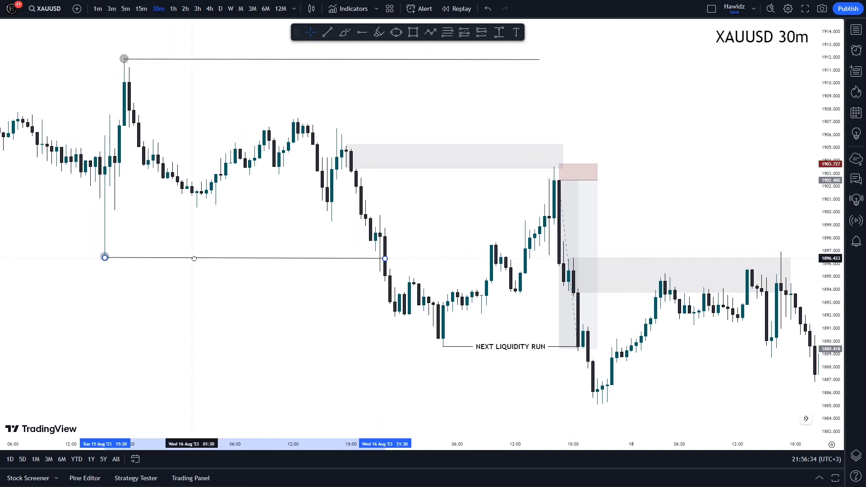
{"action": "left_click", "coordinate": [206, 234]}
Circle the wick low's starting point with the Brush, undoing the extra arrow and wave sketches
{"action": "left_click", "coordinate": [345, 32]}
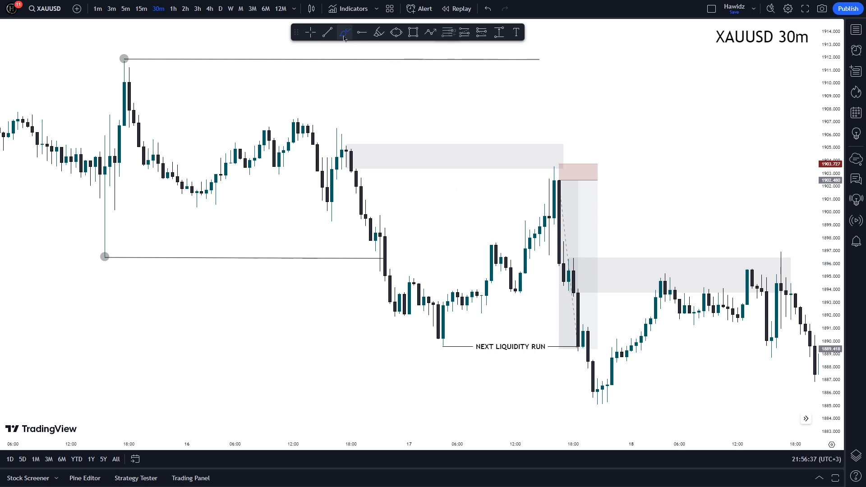
{"action": "scroll", "coordinate": [341, 153], "scroll_direction": "down", "scroll_amount": 1}
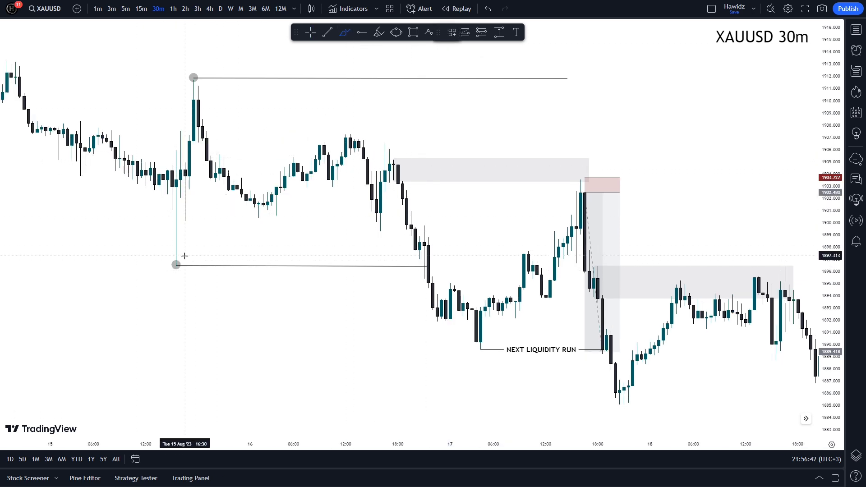
{"action": "left_click_drag", "start_coordinate": [183, 255], "coordinate": [181, 257]}
{"action": "left_click_drag", "start_coordinate": [226, 271], "coordinate": [459, 266]}
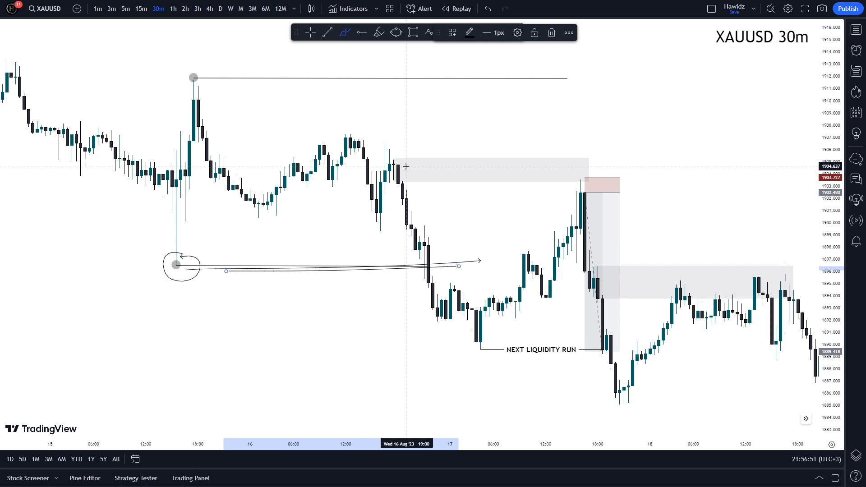
{"action": "scroll", "coordinate": [405, 169], "scroll_direction": "down", "scroll_amount": 1}
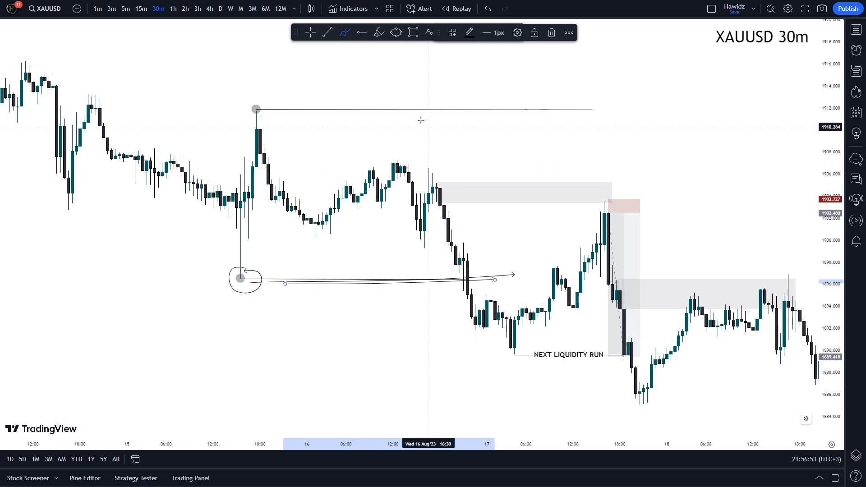
{"action": "left_click_drag", "start_coordinate": [274, 103], "coordinate": [246, 97]}
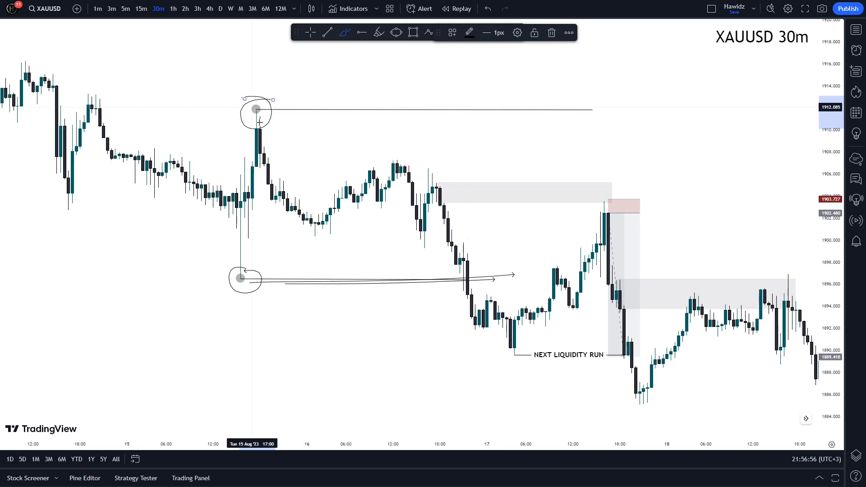
{"action": "left_click_drag", "start_coordinate": [422, 137], "coordinate": [482, 97]}
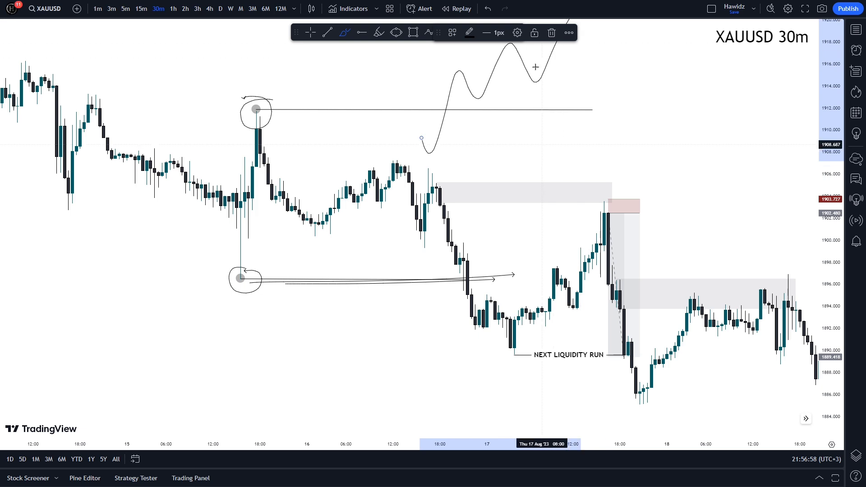
{"action": "left_click", "coordinate": [487, 9]}
{"action": "left_click", "coordinate": [487, 8]}
{"action": "left_click", "coordinate": [487, 9]}
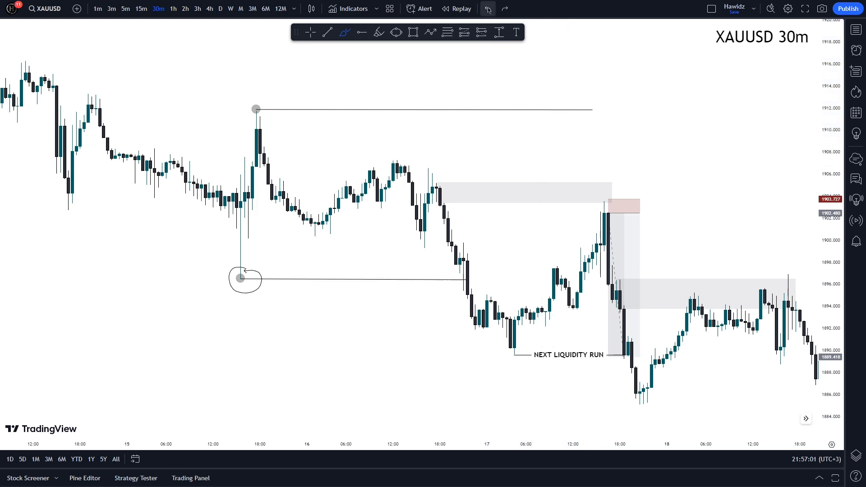
Re-circle the wick low freehand and undo the stray circle on a later candle
{"action": "scroll", "coordinate": [338, 120], "scroll_direction": "up", "scroll_amount": 1}
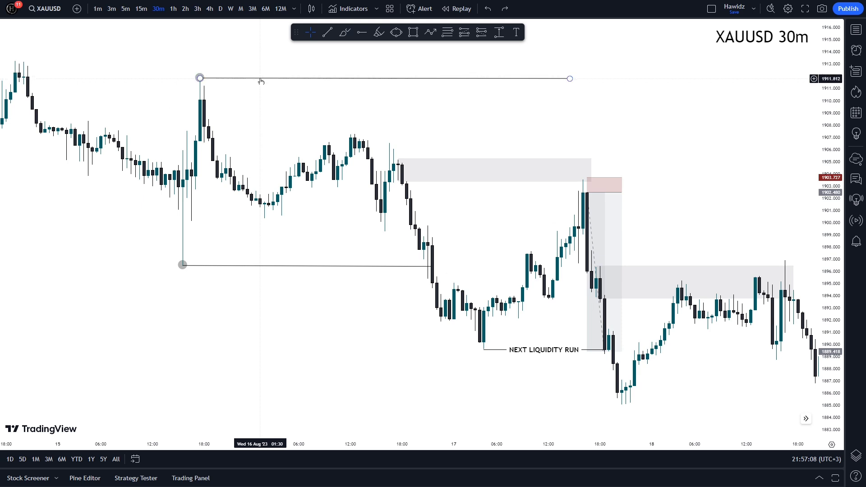
{"action": "left_click", "coordinate": [345, 32]}
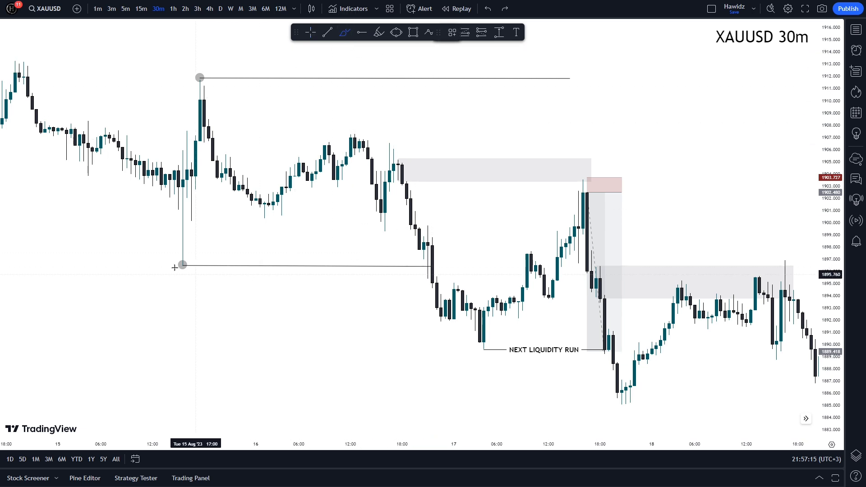
{"action": "left_click_drag", "start_coordinate": [183, 249], "coordinate": [518, 267]}
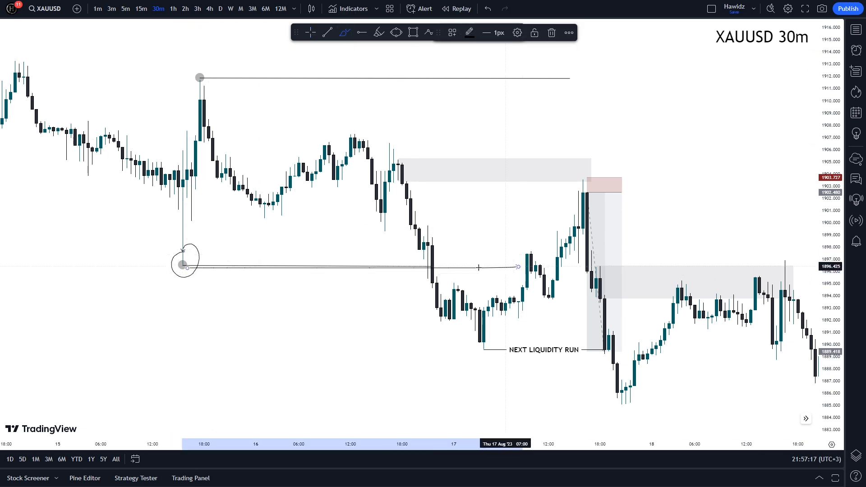
{"action": "mouse_move", "coordinate": [428, 249]}
{"action": "left_mouse_down"}
{"action": "mouse_move", "coordinate": [446, 250]}
{"action": "mouse_move", "coordinate": [434, 251]}
{"action": "left_mouse_up"}
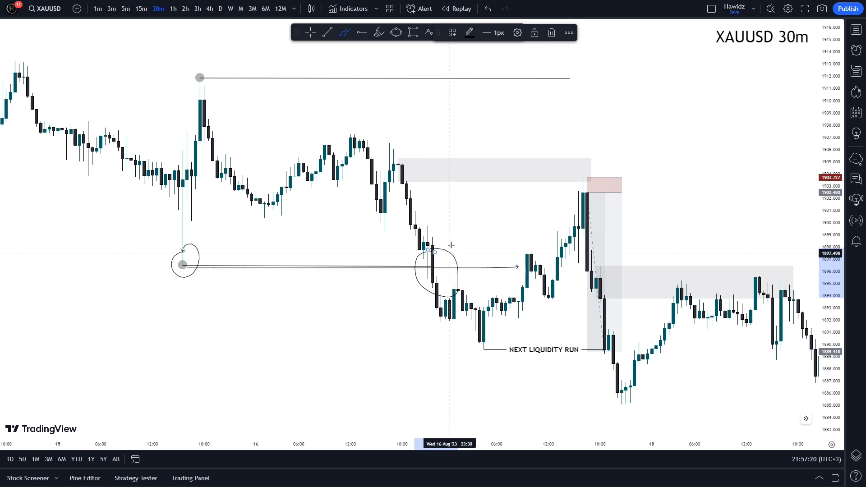
{"action": "key", "text": "ctrl+z"}
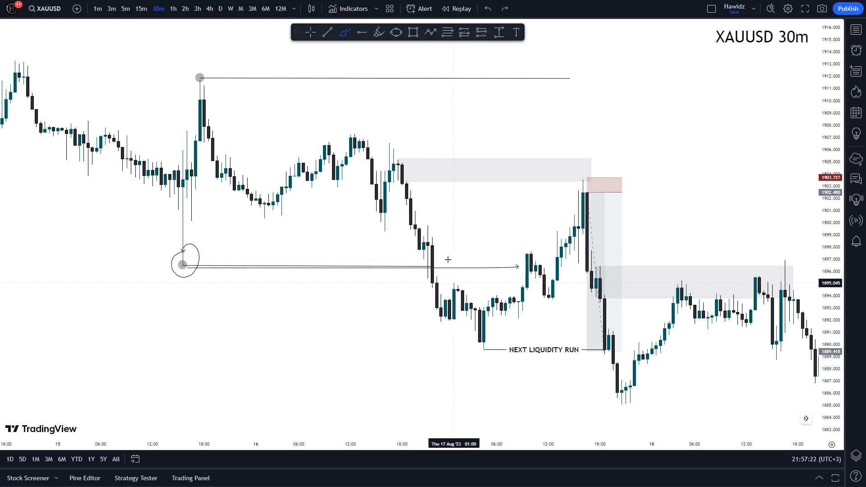
Undo the NEXT LIQUIDITY RUN circle and arrow line, then leave freehand drawing
{"action": "scroll", "coordinate": [388, 200], "scroll_direction": "up", "scroll_amount": 2}
{"action": "scroll", "coordinate": [388, 200], "scroll_direction": "down", "scroll_amount": 2}
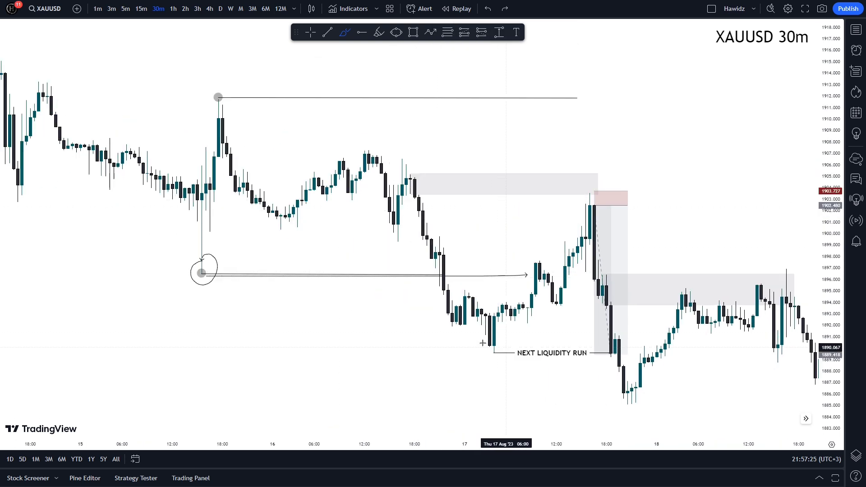
{"action": "left_click_drag", "start_coordinate": [481, 347], "coordinate": [490, 332]}
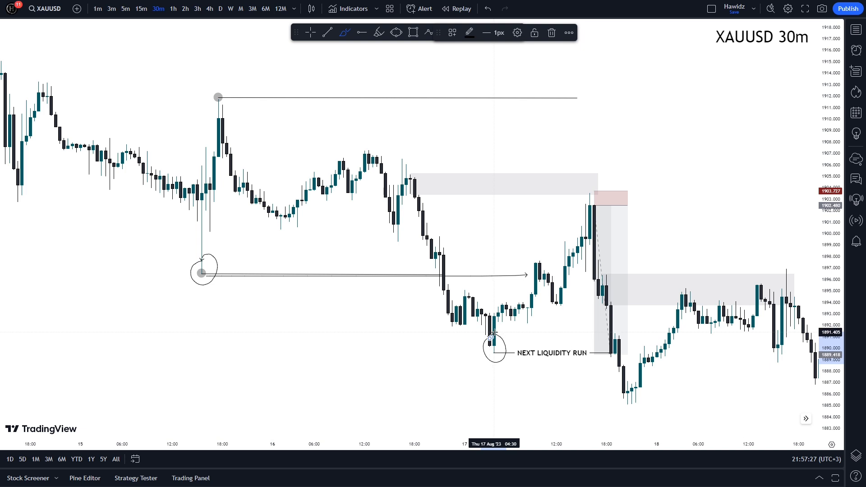
{"action": "key", "text": "ctrl+z"}
{"action": "key", "text": "ctrl+z"}
{"action": "left_click", "coordinate": [379, 32]}
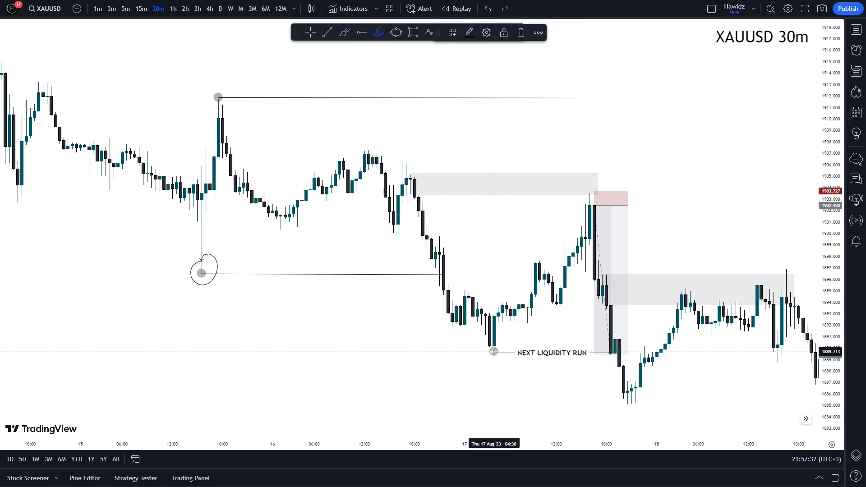
{"action": "key", "text": "Escape"}
{"action": "scroll", "coordinate": [390, 217], "scroll_direction": "up", "scroll_amount": 2}
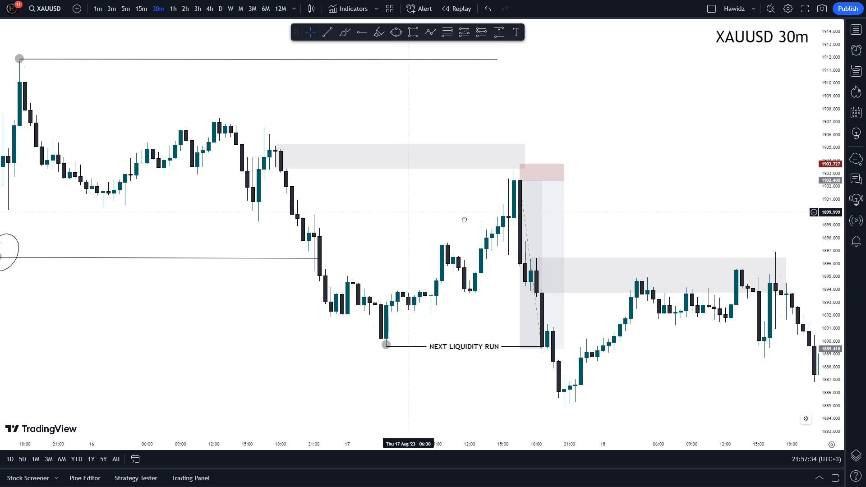
{"action": "left_click_drag", "start_coordinate": [463, 218], "coordinate": [553, 218]}
{"action": "left_click_drag", "start_coordinate": [752, 101], "coordinate": [628, 103]}
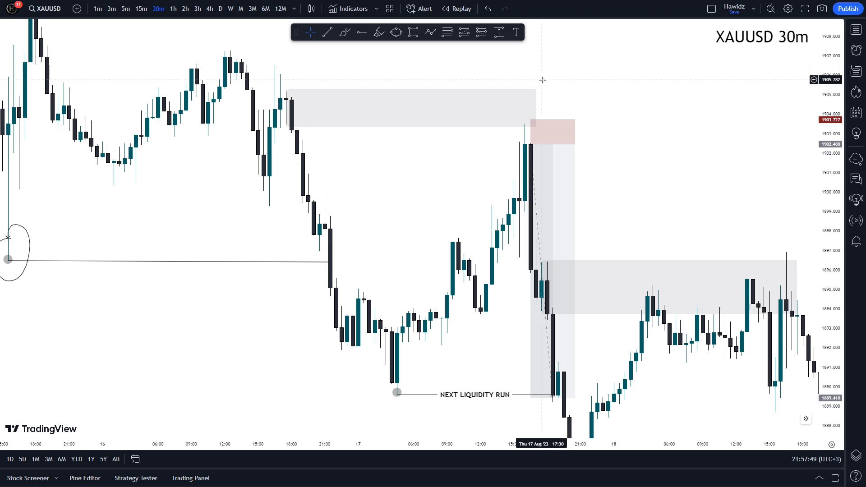
{"action": "left_click", "coordinate": [350, 39]}
{"action": "left_click_drag", "start_coordinate": [742, 85], "coordinate": [610, 72]}
{"action": "mouse_move", "coordinate": [740, 112]}
{"action": "left_mouse_down"}
{"action": "mouse_move", "coordinate": [599, 110]}
{"action": "mouse_move", "coordinate": [605, 73]}
{"action": "left_mouse_up"}
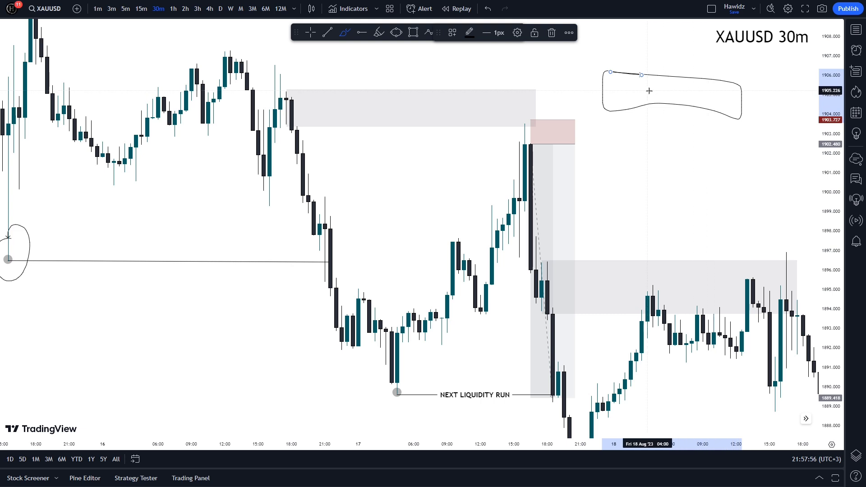
{"action": "mouse_move", "coordinate": [636, 172]}
{"action": "left_mouse_down"}
{"action": "mouse_move", "coordinate": [642, 135]}
{"action": "mouse_move", "coordinate": [663, 126]}
{"action": "mouse_move", "coordinate": [692, 140]}
{"action": "mouse_move", "coordinate": [698, 92]}
{"action": "mouse_move", "coordinate": [702, 131]}
{"action": "mouse_move", "coordinate": [726, 133]}
{"action": "mouse_move", "coordinate": [737, 216]}
{"action": "mouse_move", "coordinate": [721, 253]}
{"action": "mouse_move", "coordinate": [742, 198]}
{"action": "left_mouse_up"}
{"action": "mouse_move", "coordinate": [608, 161]}
{"action": "left_mouse_down"}
{"action": "mouse_move", "coordinate": [624, 193]}
{"action": "mouse_move", "coordinate": [635, 161]}
{"action": "left_mouse_up"}
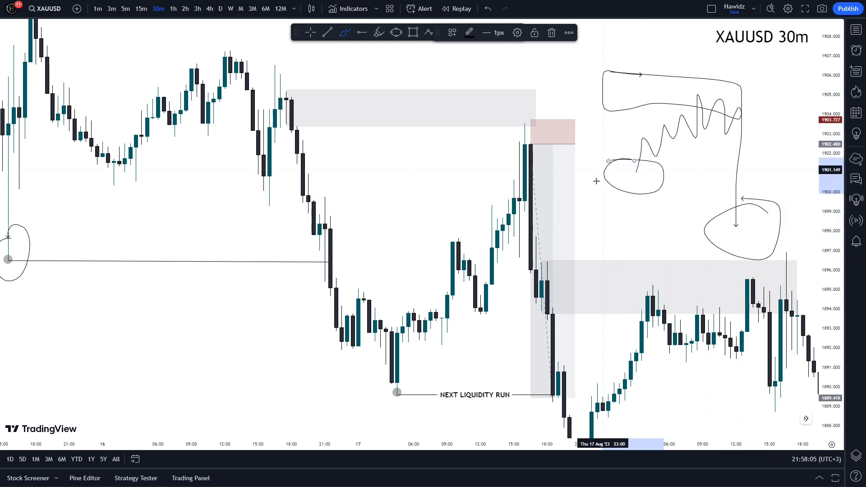
{"action": "left_click_drag", "start_coordinate": [601, 183], "coordinate": [780, 182]}
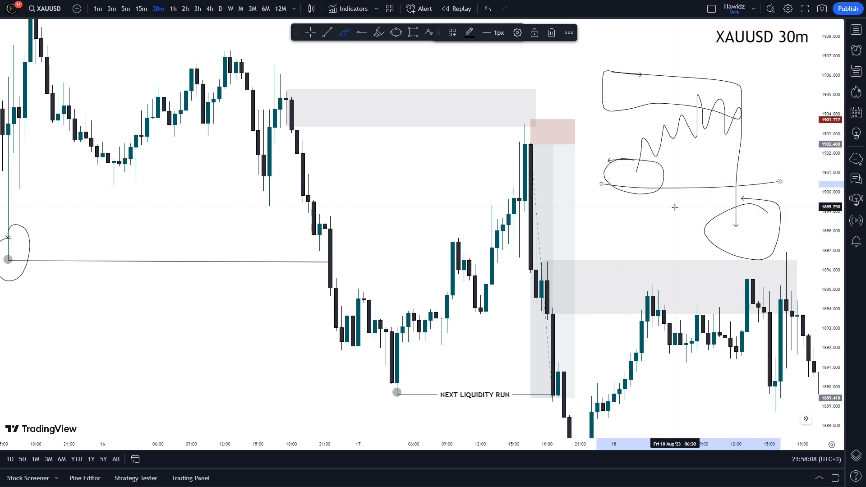
{"action": "key", "text": "ctrl+z"}
{"action": "key", "text": "ctrl+z"}
{"action": "key", "text": "ctrl+z"}
{"action": "key", "text": "ctrl+z"}
{"action": "key", "text": "ctrl+z"}
{"action": "key", "text": "ctrl+z"}
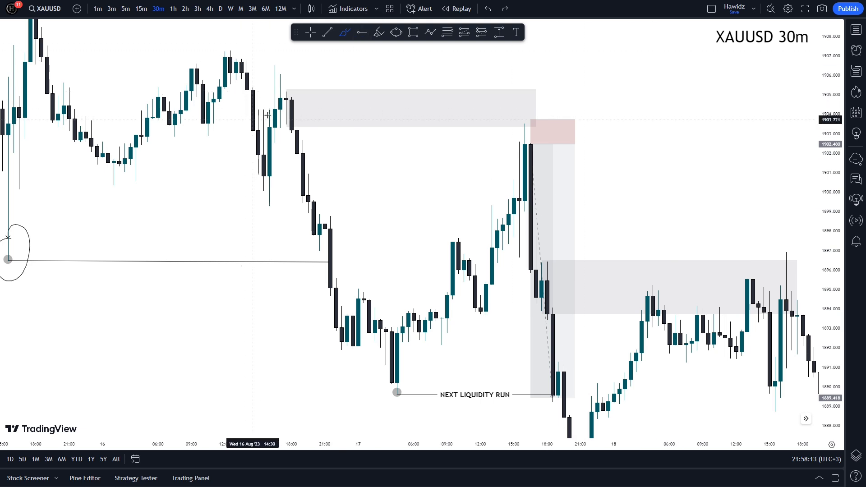
Circle the swing highs and lows, including the 1907 high and the wick low near 1900
{"action": "scroll", "coordinate": [268, 116], "scroll_direction": "down", "scroll_amount": 2}
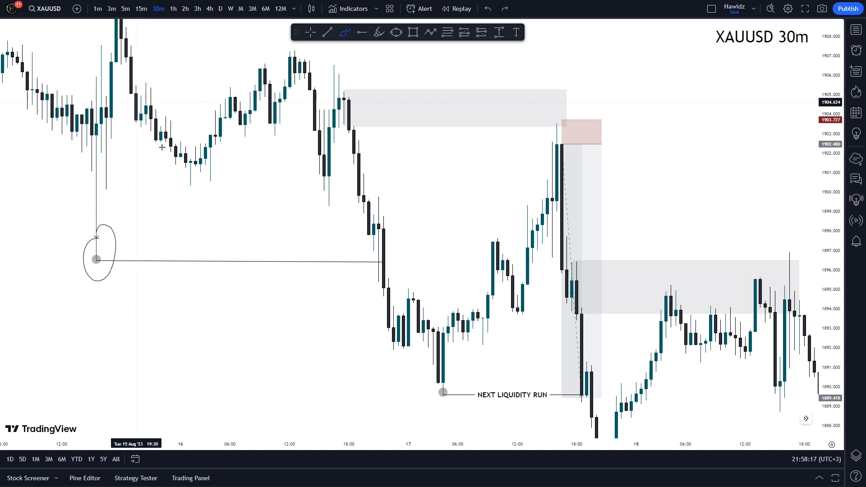
{"action": "left_click_drag", "start_coordinate": [190, 180], "coordinate": [187, 173]}
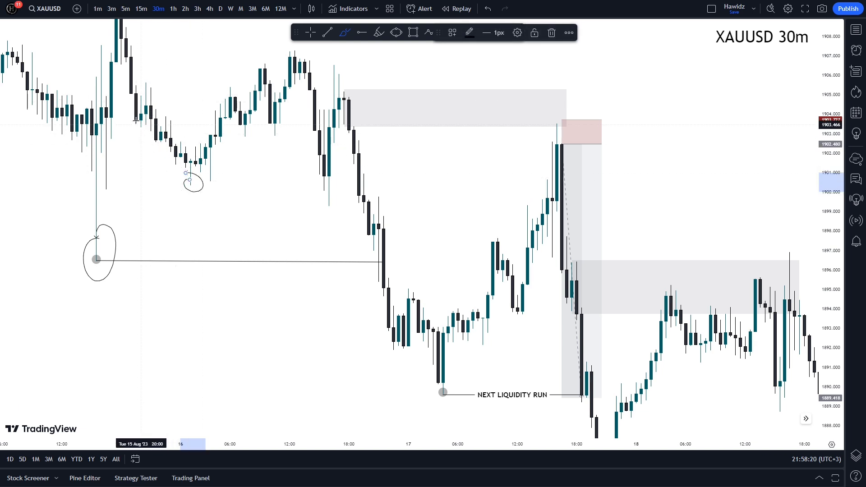
{"action": "mouse_move", "coordinate": [152, 93]}
{"action": "left_mouse_down"}
{"action": "mouse_move", "coordinate": [157, 83]}
{"action": "mouse_move", "coordinate": [147, 82]}
{"action": "left_mouse_up"}
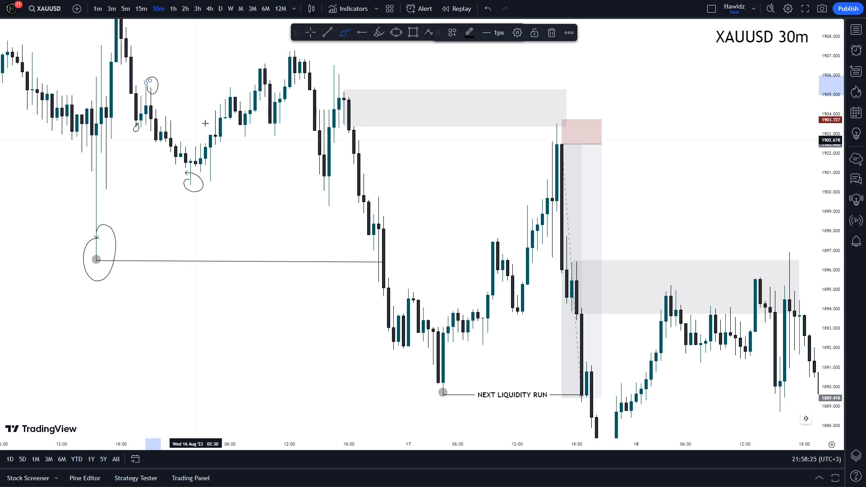
{"action": "mouse_move", "coordinate": [153, 83]}
{"action": "left_mouse_down"}
{"action": "mouse_move", "coordinate": [245, 84]}
{"action": "mouse_move", "coordinate": [255, 51]}
{"action": "left_mouse_up"}
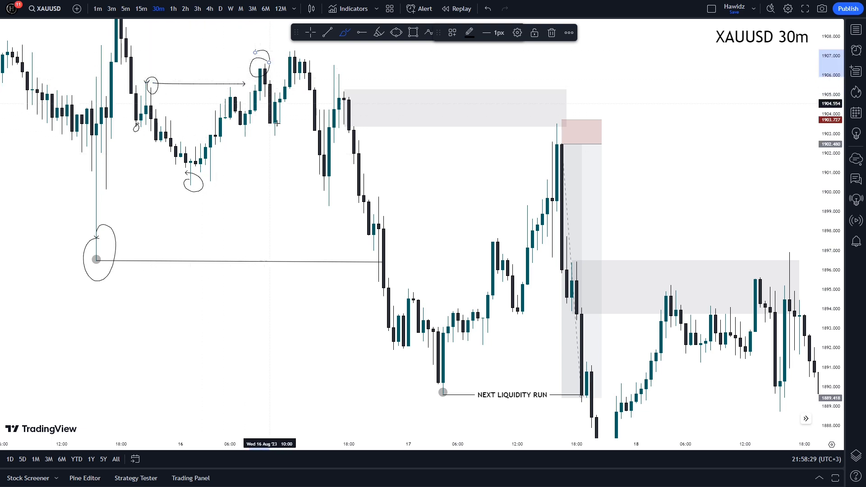
{"action": "left_click_drag", "start_coordinate": [276, 114], "coordinate": [279, 112]}
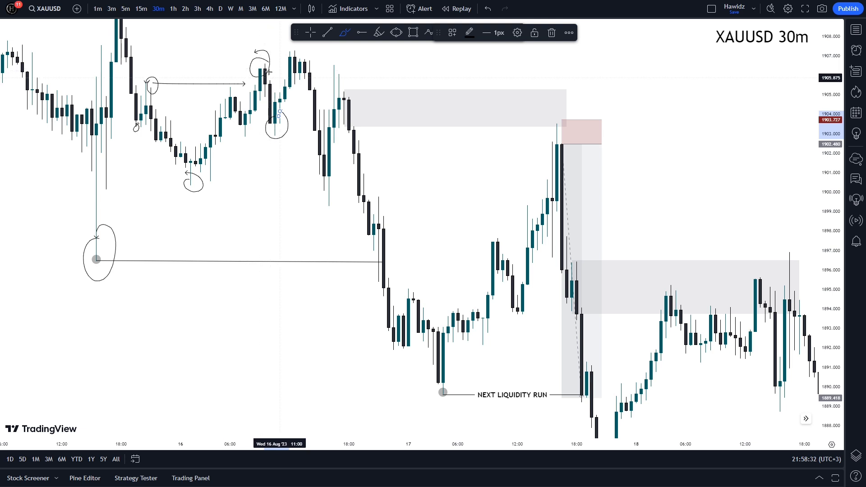
{"action": "mouse_move", "coordinate": [298, 50]}
{"action": "left_mouse_down"}
{"action": "mouse_move", "coordinate": [284, 63]}
{"action": "mouse_move", "coordinate": [301, 47]}
{"action": "left_mouse_up"}
{"action": "left_click_drag", "start_coordinate": [269, 133], "coordinate": [327, 134]}
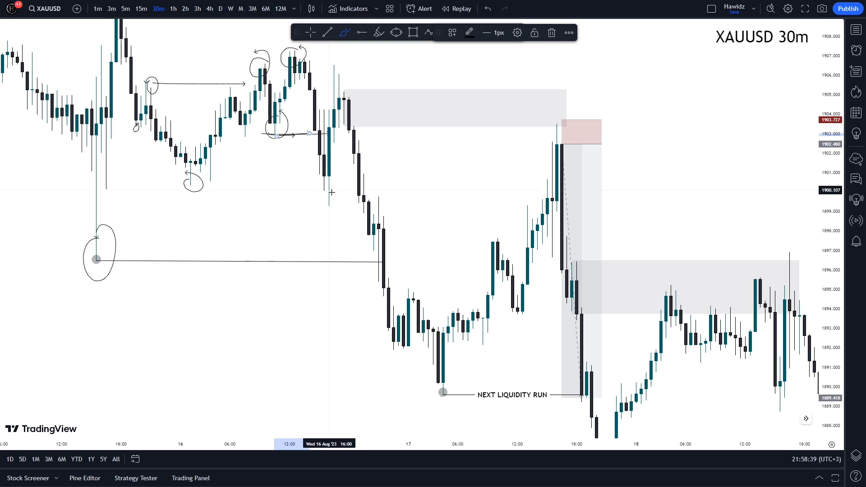
{"action": "left_click_drag", "start_coordinate": [313, 193], "coordinate": [320, 188]}
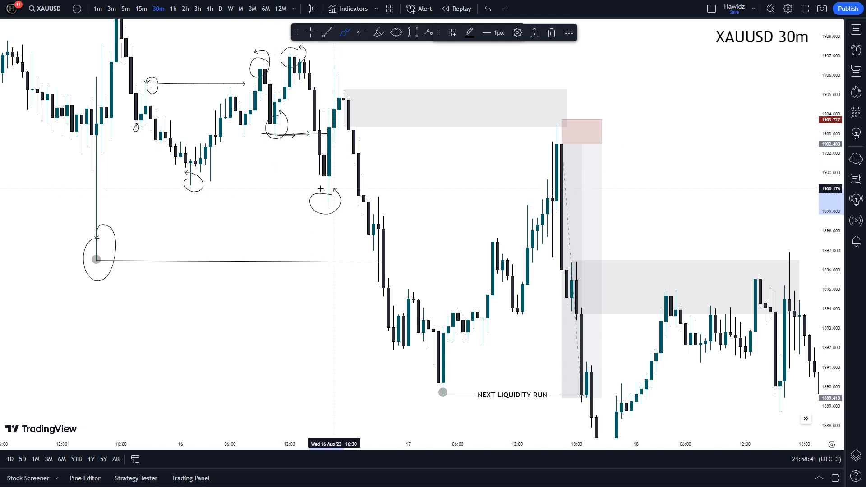
Draw arrows extending the two highs rightward and sketch the drop toward the circled wick low
{"action": "scroll", "coordinate": [275, 114], "scroll_direction": "up", "scroll_amount": 3}
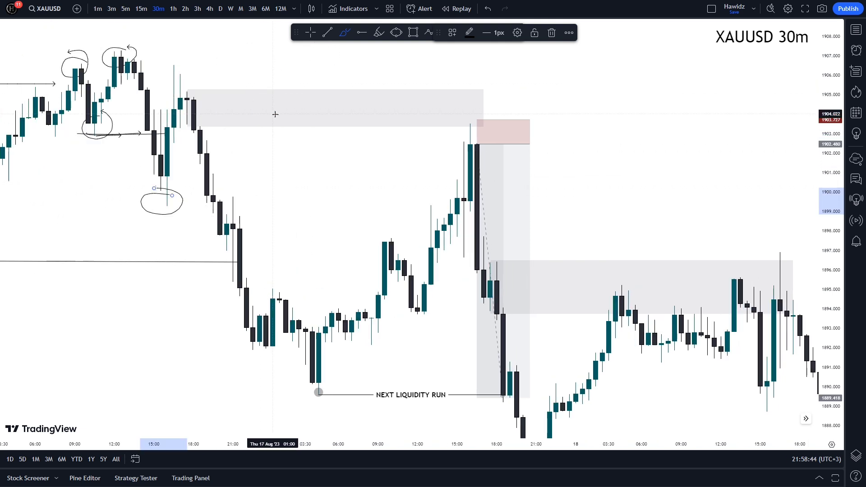
{"action": "left_click_drag", "start_coordinate": [124, 83], "coordinate": [187, 83]}
{"action": "left_click_drag", "start_coordinate": [117, 46], "coordinate": [187, 46]}
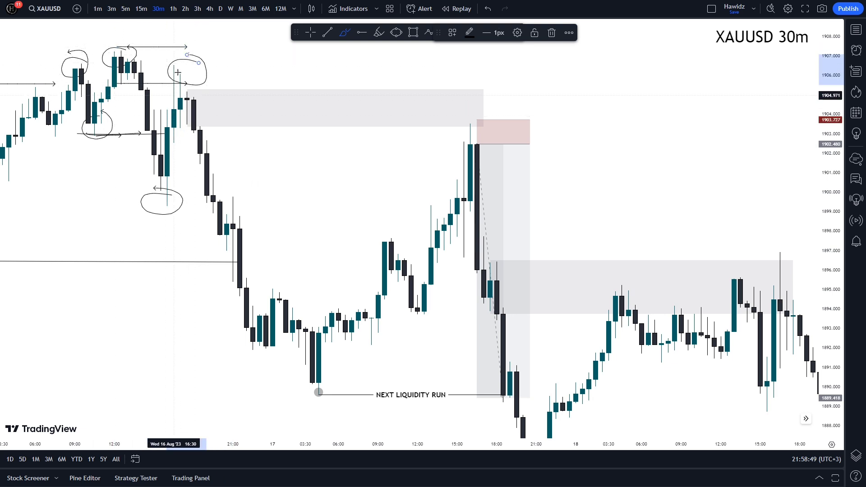
{"action": "left_click_drag", "start_coordinate": [203, 125], "coordinate": [182, 151]}
{"action": "mouse_move", "coordinate": [206, 197]}
{"action": "left_mouse_down"}
{"action": "mouse_move", "coordinate": [218, 163]}
{"action": "mouse_move", "coordinate": [232, 228]}
{"action": "left_mouse_up"}
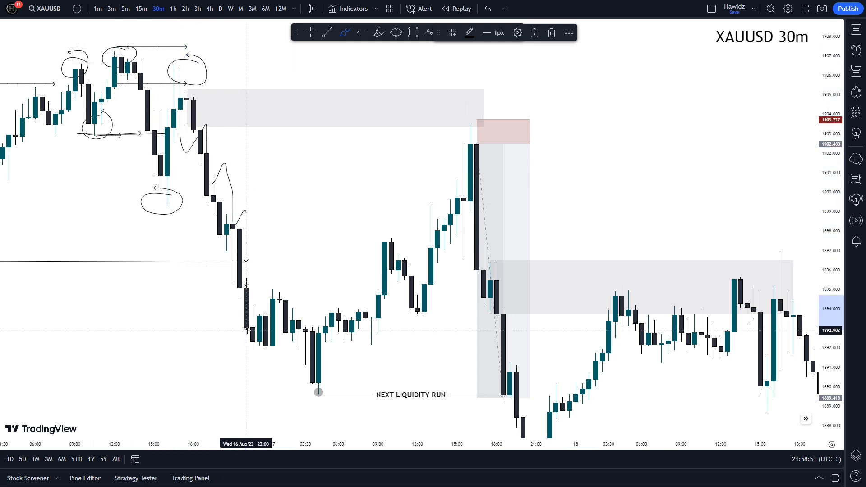
{"action": "scroll", "coordinate": [253, 225], "scroll_direction": "down", "scroll_amount": 3}
{"action": "left_click_drag", "start_coordinate": [188, 260], "coordinate": [395, 258]}
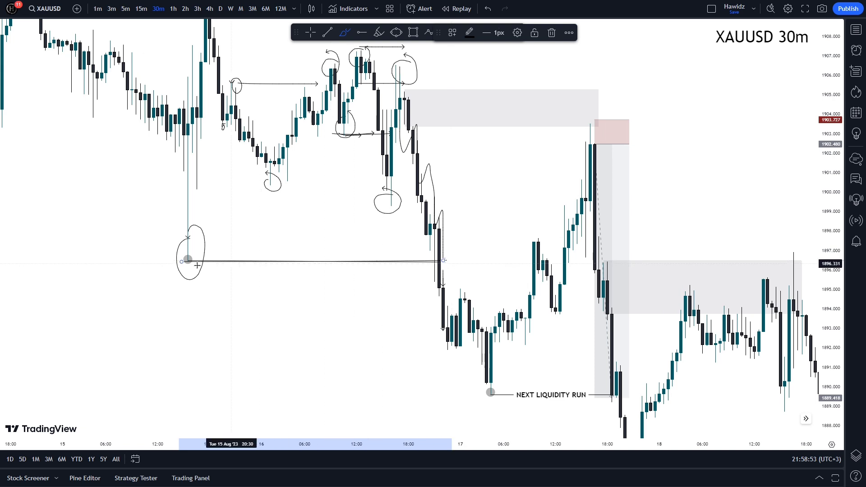
Add further arrows and swing-high/low circles, then undo the unwanted last strokes
{"action": "scroll", "coordinate": [232, 210], "scroll_direction": "up", "scroll_amount": 2}
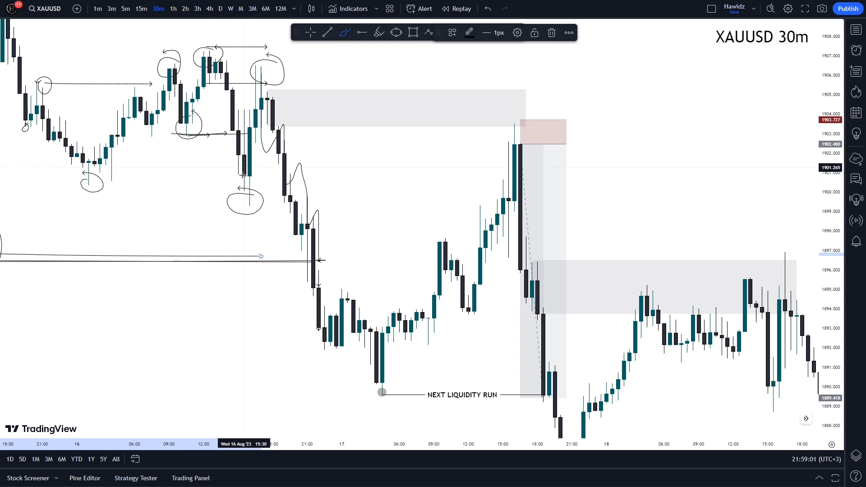
{"action": "mouse_move", "coordinate": [236, 187]}
{"action": "left_mouse_down"}
{"action": "mouse_move", "coordinate": [273, 71]}
{"action": "mouse_move", "coordinate": [307, 370]}
{"action": "left_mouse_up"}
{"action": "left_click_drag", "start_coordinate": [230, 204], "coordinate": [411, 205]}
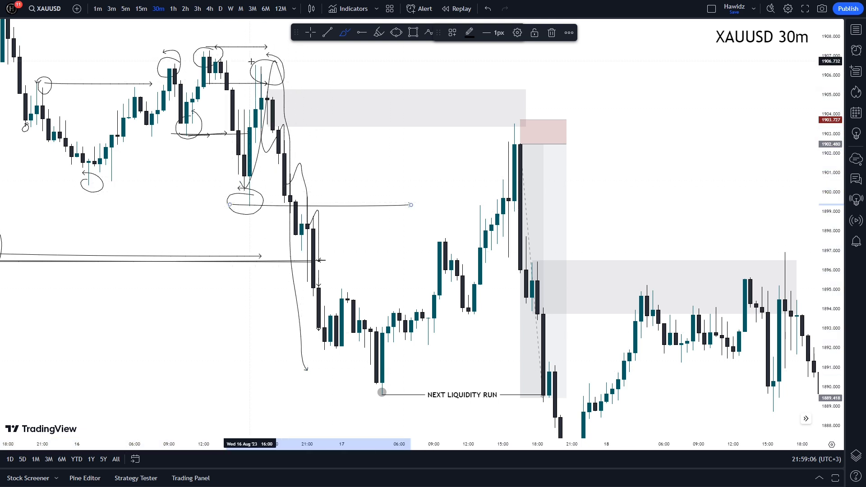
{"action": "left_click_drag", "start_coordinate": [254, 60], "coordinate": [526, 48]}
{"action": "mouse_move", "coordinate": [255, 185]}
{"action": "left_mouse_down"}
{"action": "mouse_move", "coordinate": [243, 218]}
{"action": "mouse_move", "coordinate": [255, 185]}
{"action": "left_mouse_up"}
{"action": "left_click_drag", "start_coordinate": [260, 51], "coordinate": [273, 54]}
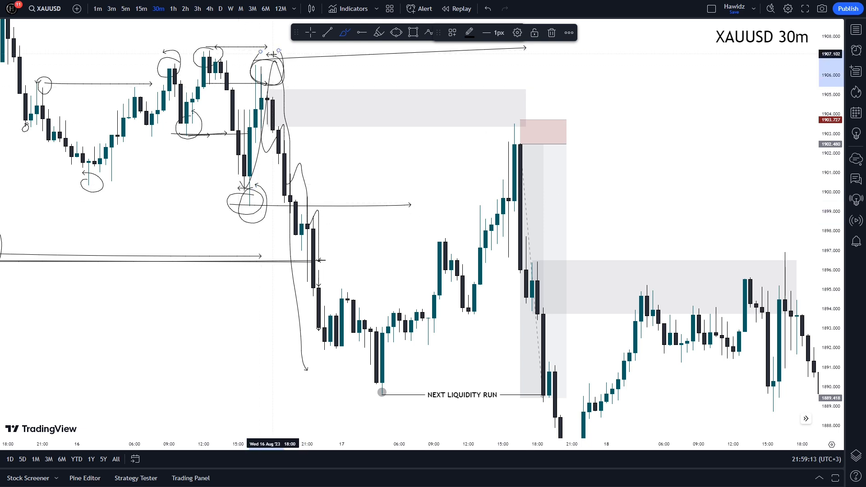
{"action": "key", "text": "ctrl+z"}
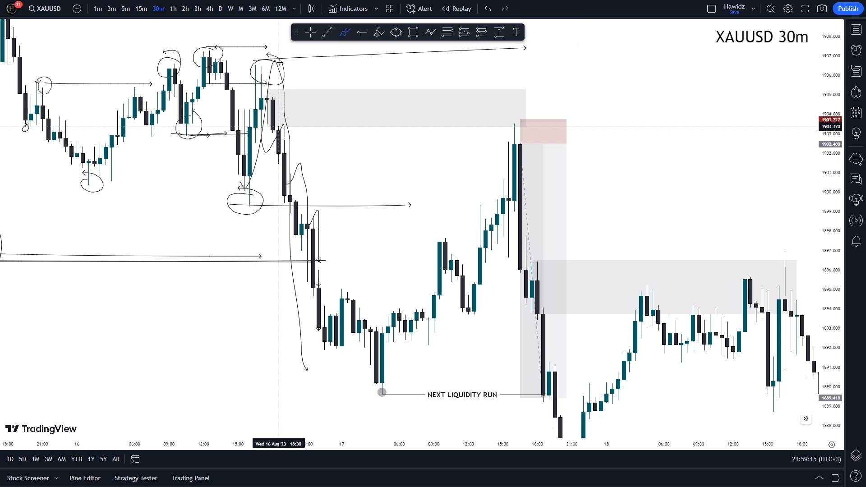
{"action": "key", "text": "ctrl+z"}
{"action": "key", "text": "ctrl+z"}
{"action": "key", "text": "ctrl+z"}
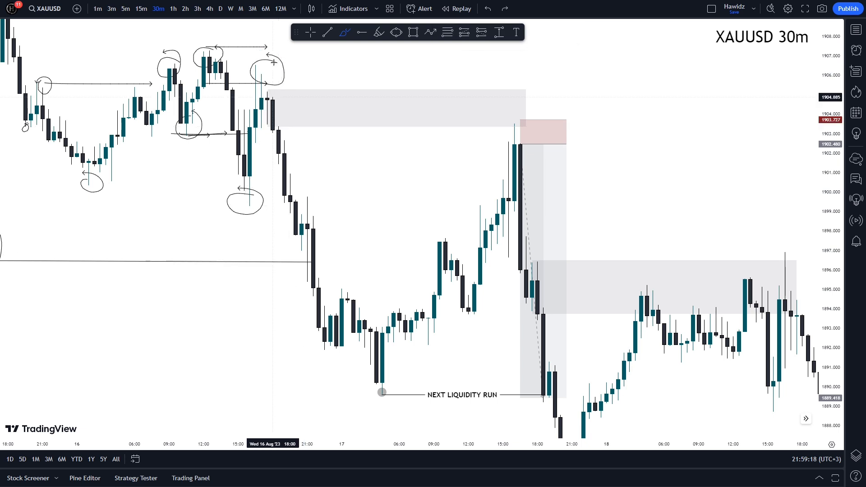
Undo the swing-high circle and draw a line from the 16 Aug candle's wick low to its high
{"action": "key", "text": "ctrl+z"}
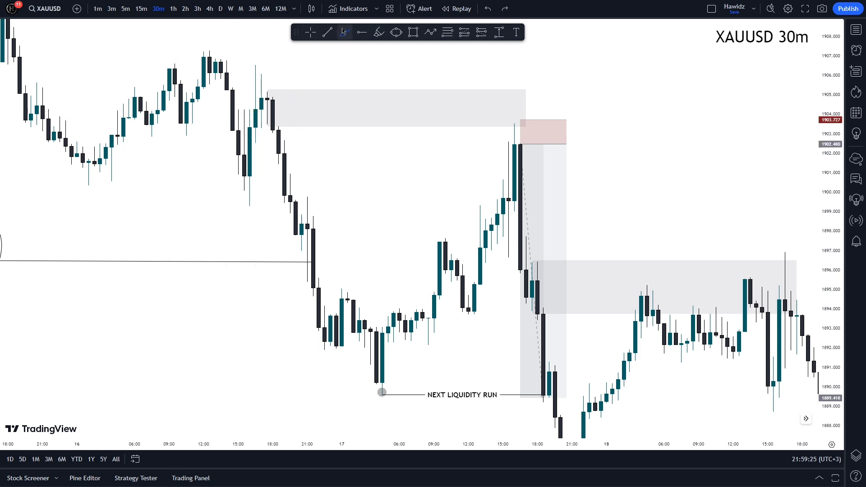
{"action": "left_click", "coordinate": [378, 33]}
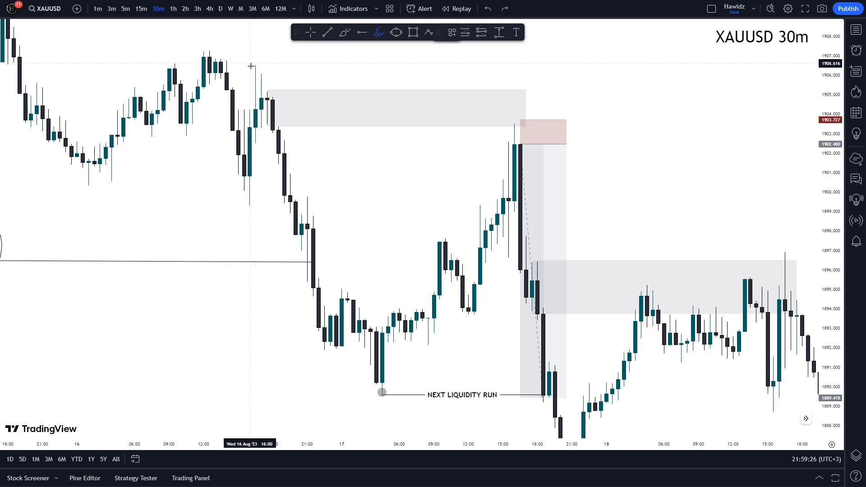
{"action": "left_click", "coordinate": [249, 206]}
{"action": "left_click", "coordinate": [254, 64]}
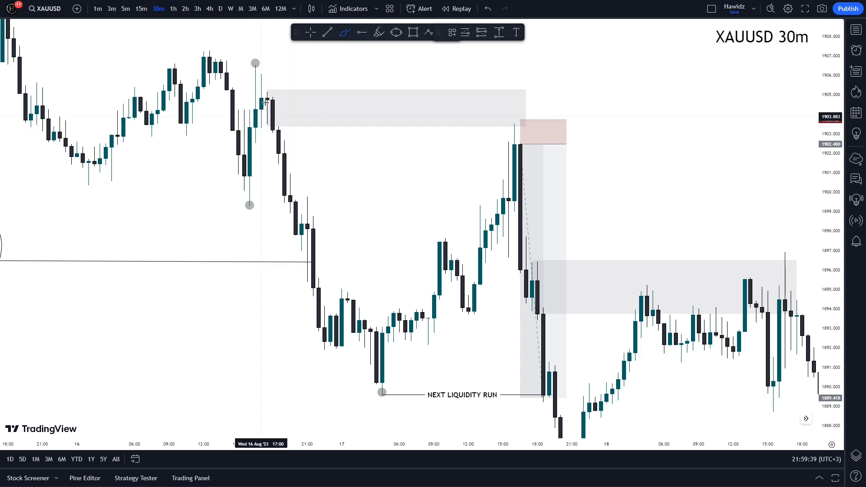
{"action": "mouse_move", "coordinate": [249, 131]}
{"action": "left_mouse_down"}
{"action": "mouse_move", "coordinate": [272, 89]}
{"action": "mouse_move", "coordinate": [287, 136]}
{"action": "mouse_move", "coordinate": [295, 222]}
{"action": "left_mouse_up"}
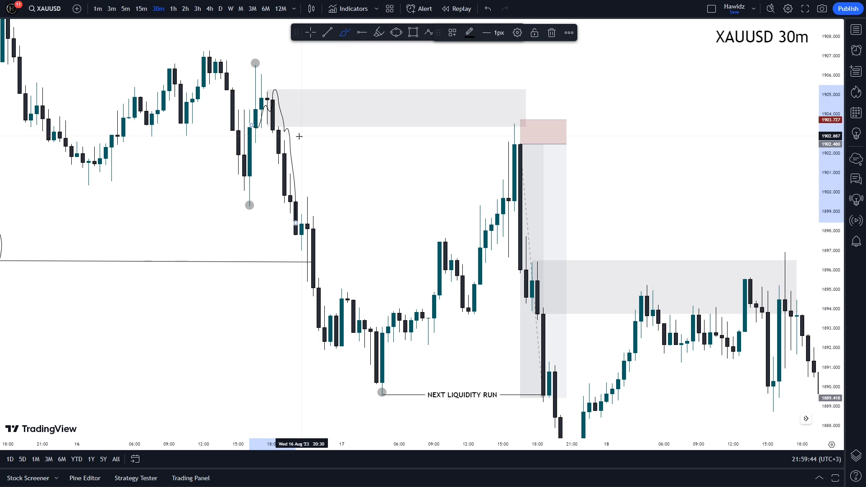
{"action": "key", "text": "ctrl+z"}
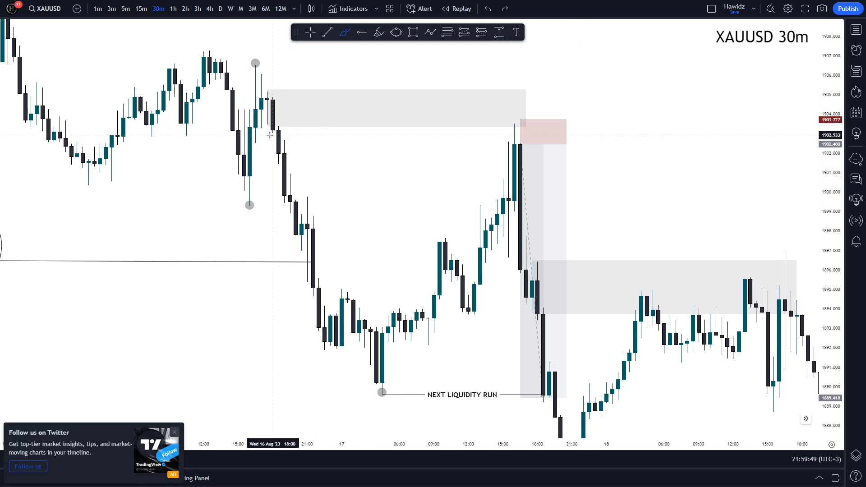
{"action": "left_click_drag", "start_coordinate": [268, 134], "coordinate": [331, 135]}
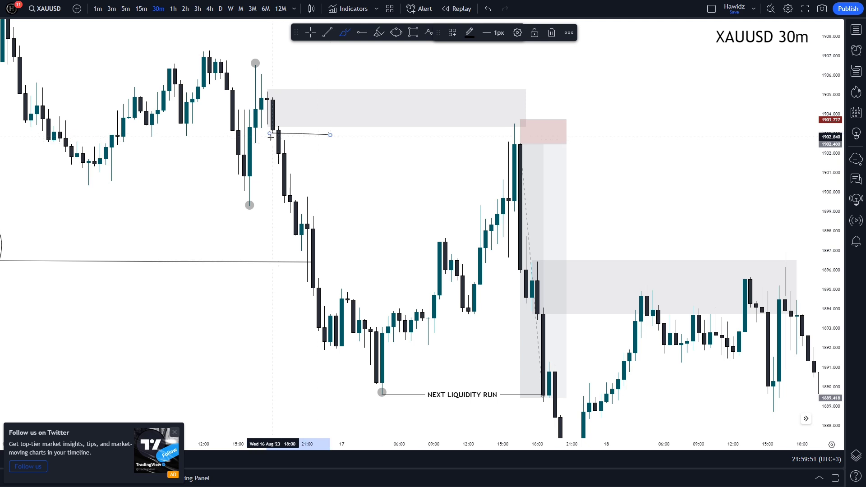
{"action": "mouse_move", "coordinate": [274, 165]}
{"action": "left_mouse_down"}
{"action": "mouse_move", "coordinate": [331, 165]}
{"action": "mouse_move", "coordinate": [336, 175]}
{"action": "left_mouse_up"}
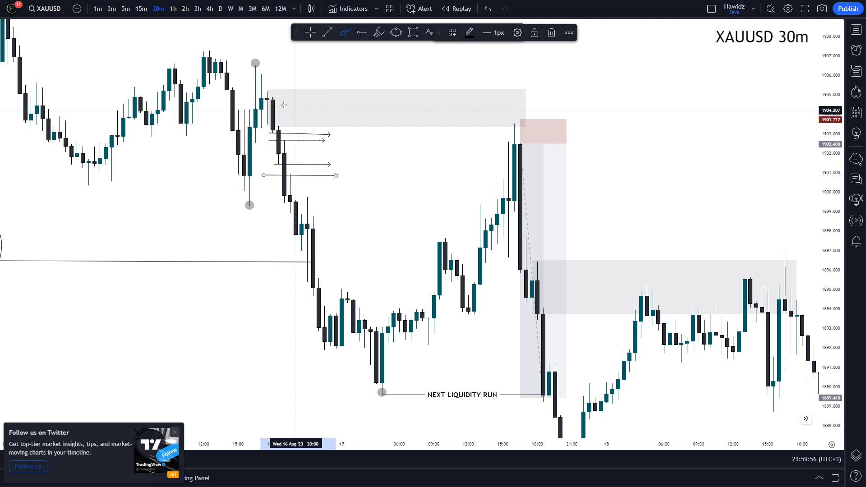
{"action": "left_click", "coordinate": [379, 129]}
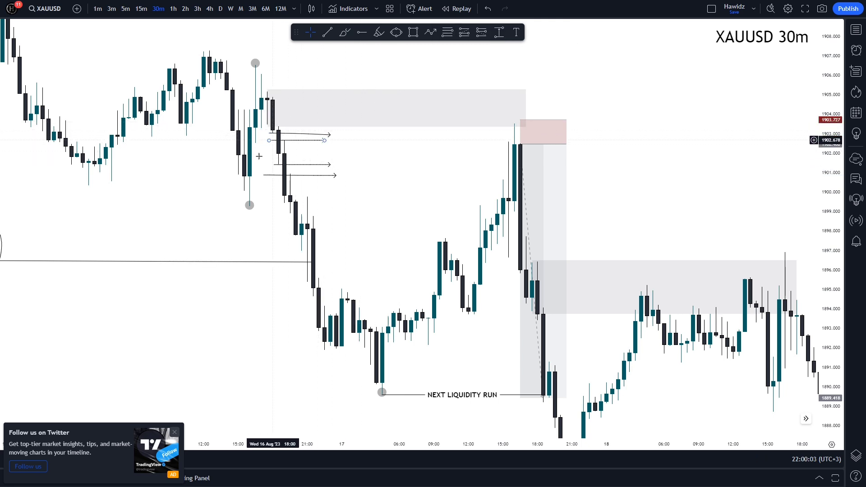
{"action": "key", "text": "ctrl+z"}
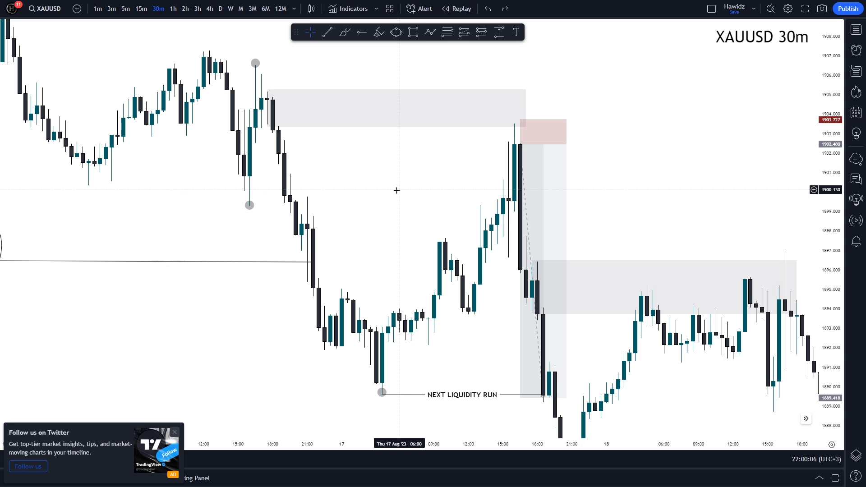
Extend the upper grey supply zone further to the right
{"action": "scroll", "coordinate": [450, 149], "scroll_direction": "down", "scroll_amount": 2}
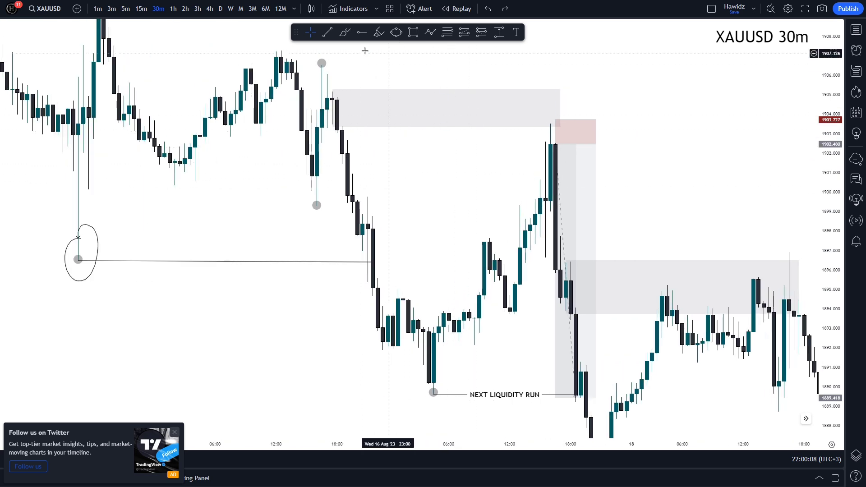
{"action": "left_click", "coordinate": [431, 106]}
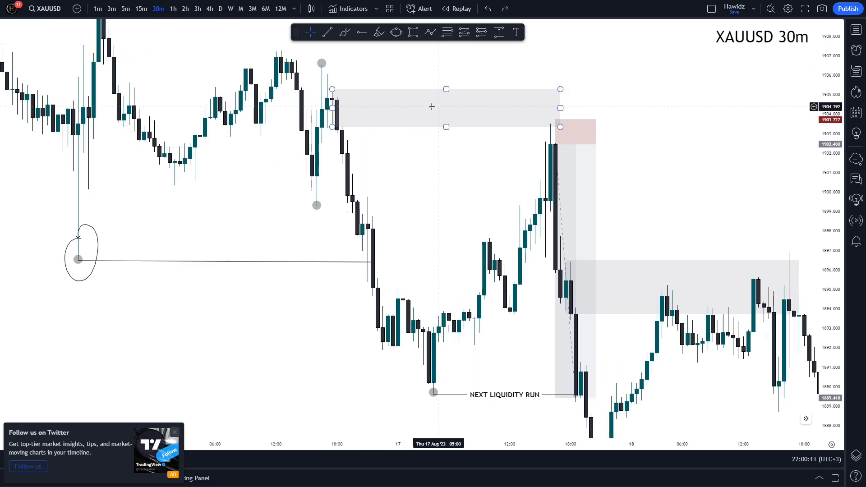
{"action": "left_click_drag", "start_coordinate": [570, 104], "coordinate": [576, 102]}
{"action": "left_click", "coordinate": [582, 102]}
Circle the 17 Aug rally's first swing high and its pullback low freehand
{"action": "left_click", "coordinate": [345, 32]}
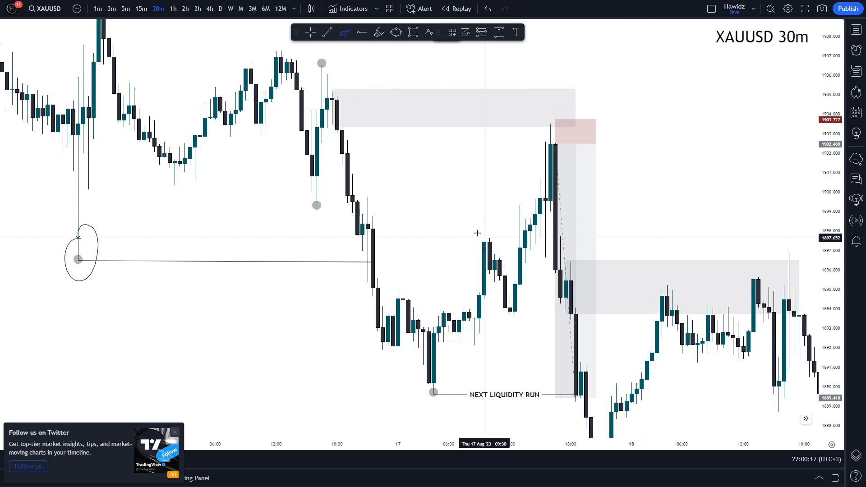
{"action": "left_click_drag", "start_coordinate": [477, 233], "coordinate": [480, 231]}
{"action": "mouse_move", "coordinate": [519, 294]}
{"action": "left_mouse_down"}
{"action": "mouse_move", "coordinate": [507, 303]}
{"action": "mouse_move", "coordinate": [523, 307]}
{"action": "left_mouse_up"}
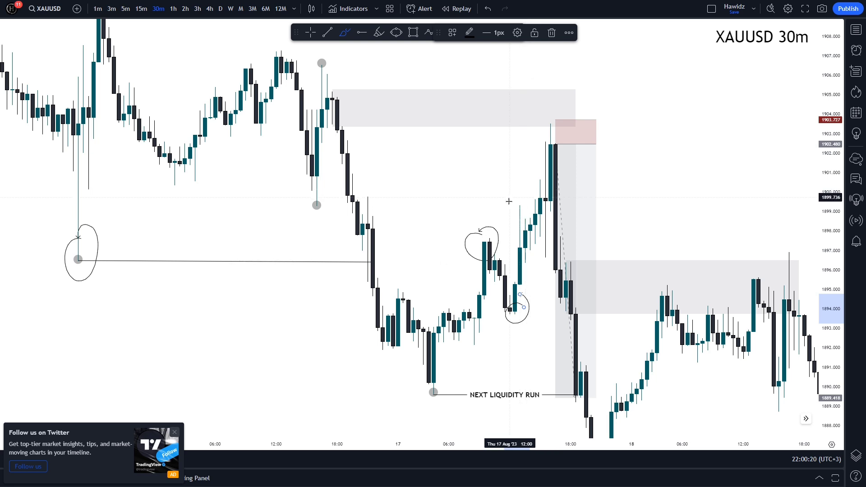
Circle each higher high and higher low up to the red-zone wick, then switch to 15m
{"action": "left_click_drag", "start_coordinate": [520, 203], "coordinate": [514, 204]}
{"action": "left_click_drag", "start_coordinate": [530, 248], "coordinate": [533, 255]}
{"action": "mouse_move", "coordinate": [542, 176]}
{"action": "left_mouse_down"}
{"action": "mouse_move", "coordinate": [533, 185]}
{"action": "mouse_move", "coordinate": [540, 175]}
{"action": "left_mouse_up"}
{"action": "left_click_drag", "start_coordinate": [550, 228], "coordinate": [549, 249]}
{"action": "mouse_move", "coordinate": [548, 118]}
{"action": "left_mouse_down"}
{"action": "mouse_move", "coordinate": [549, 108]}
{"action": "mouse_move", "coordinate": [550, 117]}
{"action": "left_mouse_up"}
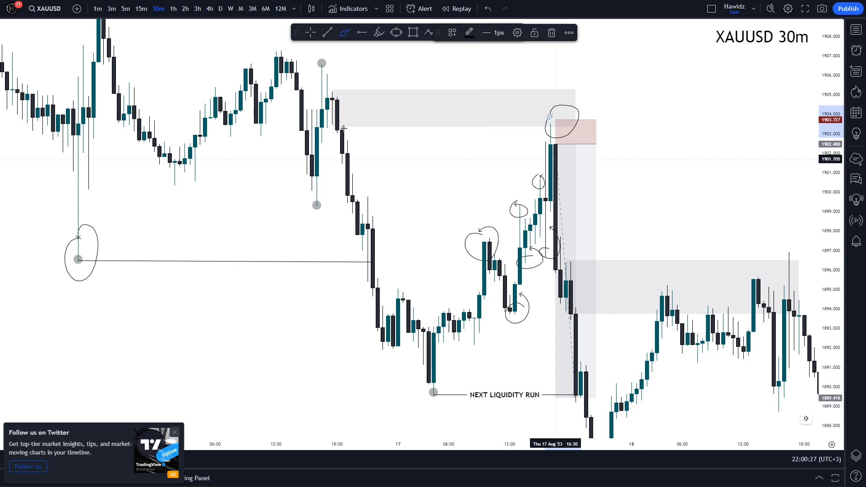
{"action": "left_click", "coordinate": [145, 9]}
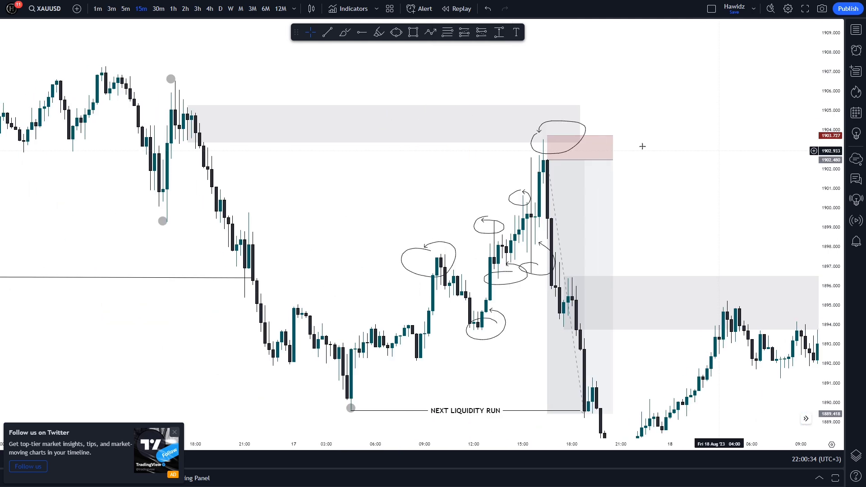
Switch to the 5m timeframe, reset the chart view and zoom out
{"action": "key", "text": "5"}
{"action": "key", "text": "Return"}
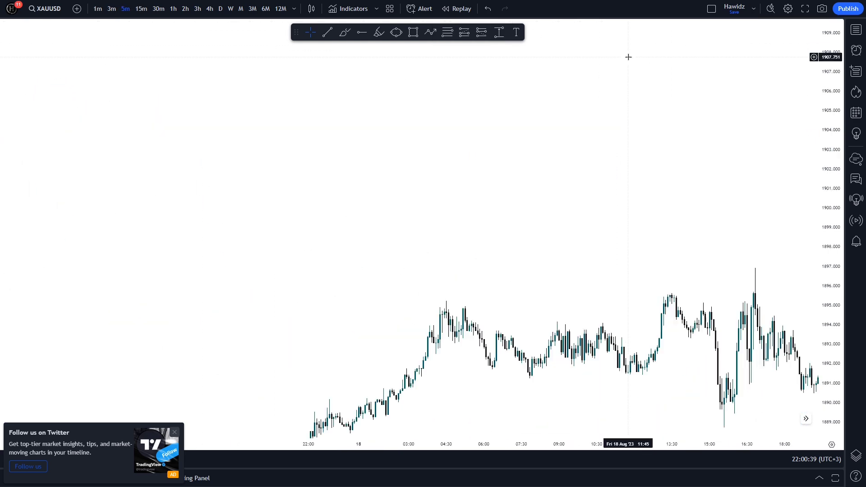
{"action": "right_click", "coordinate": [487, 87]}
{"action": "left_click", "coordinate": [523, 97]}
{"action": "scroll", "coordinate": [458, 126], "scroll_direction": "down", "scroll_amount": 5}
{"action": "scroll", "coordinate": [462, 125], "scroll_direction": "down", "scroll_amount": 5}
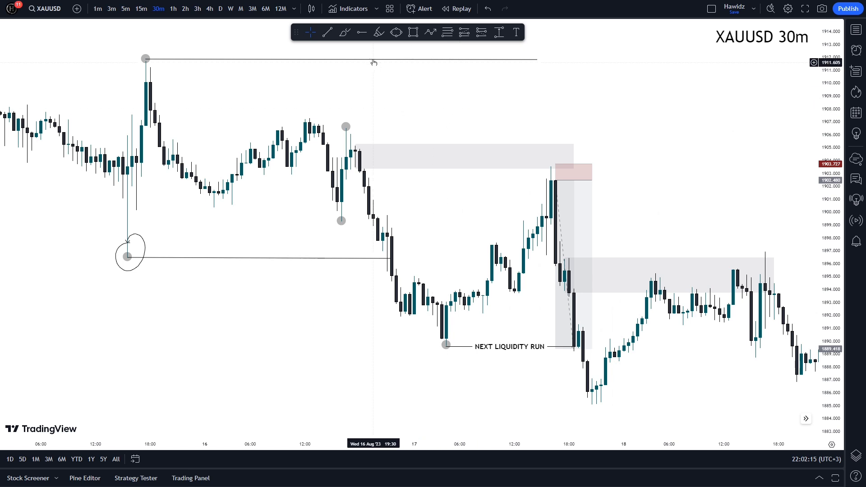
Zoom out until the circled wick low and 1911.8 high line are visible on the left
{"action": "scroll", "coordinate": [373, 69], "scroll_direction": "down", "scroll_amount": 2}
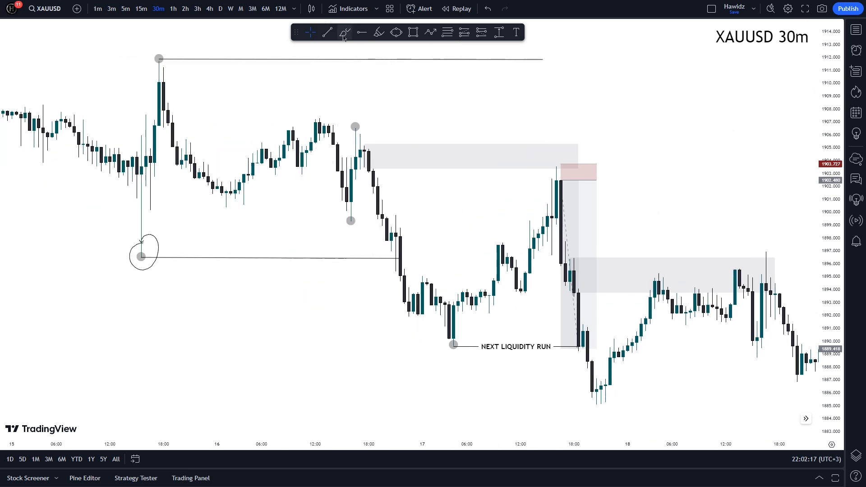
{"action": "scroll", "coordinate": [412, 136], "scroll_direction": "down", "scroll_amount": 1}
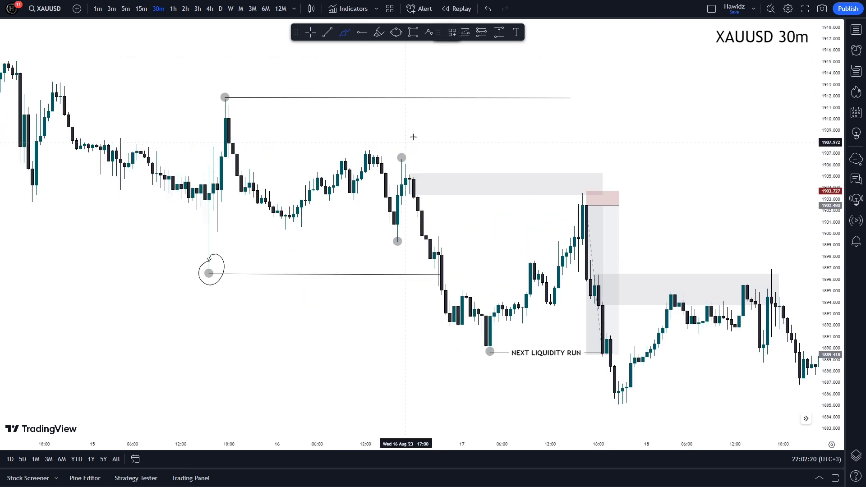
{"action": "scroll", "coordinate": [411, 133], "scroll_direction": "up", "scroll_amount": 2}
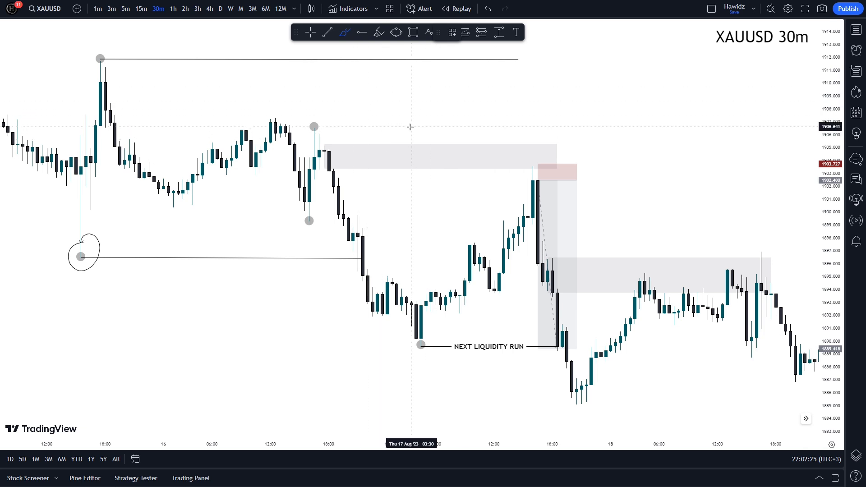
{"action": "scroll", "coordinate": [413, 125], "scroll_direction": "up", "scroll_amount": 2}
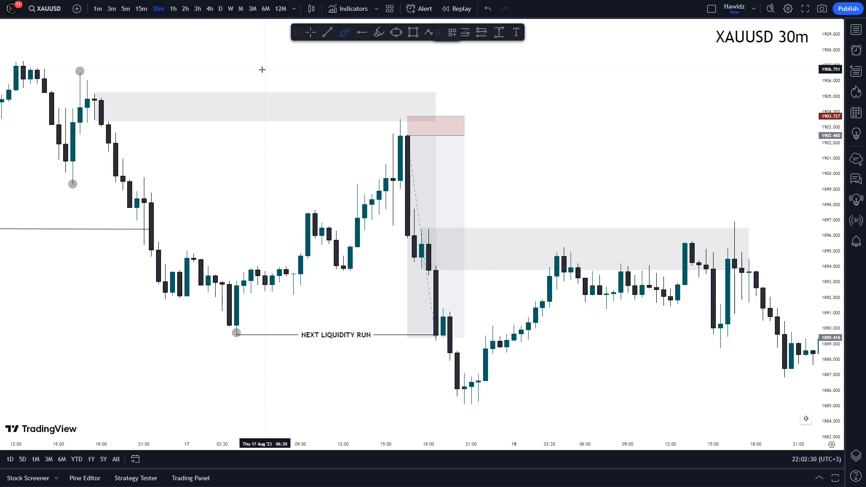
{"action": "scroll", "coordinate": [266, 67], "scroll_direction": "down", "scroll_amount": 2}
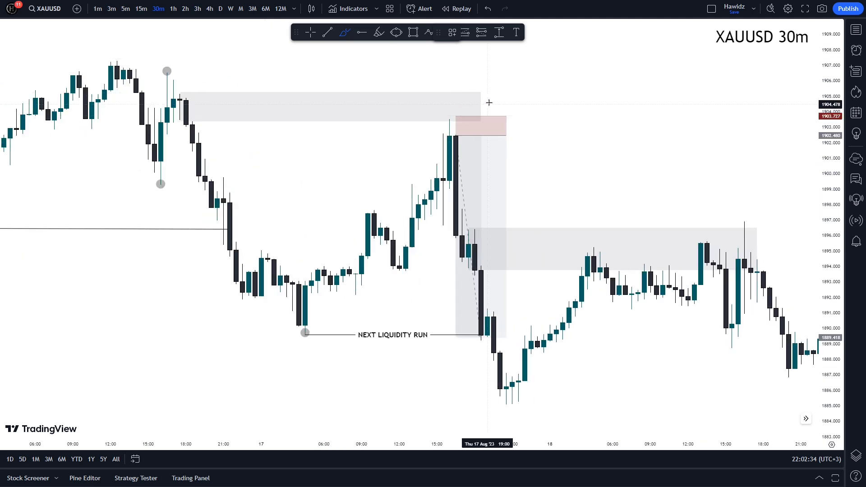
{"action": "scroll", "coordinate": [505, 71], "scroll_direction": "down", "scroll_amount": 3}
{"action": "scroll", "coordinate": [504, 71], "scroll_direction": "up", "scroll_amount": 3}
{"action": "scroll", "coordinate": [504, 73], "scroll_direction": "up", "scroll_amount": 3}
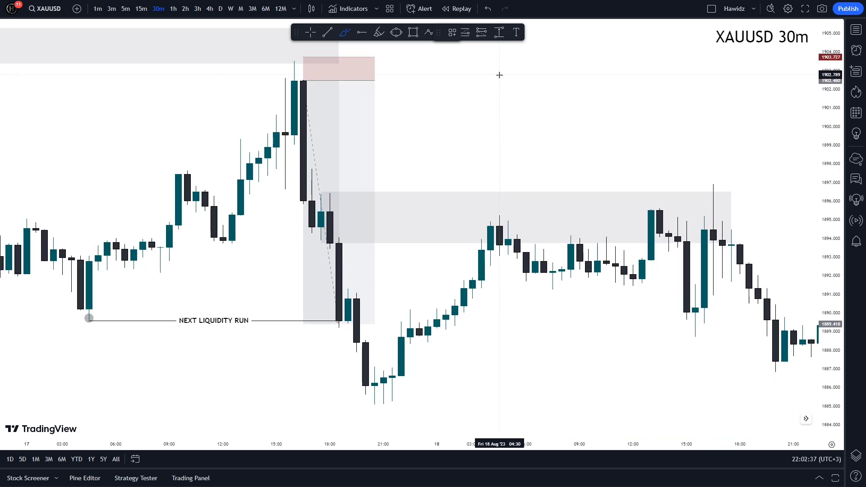
{"action": "scroll", "coordinate": [499, 74], "scroll_direction": "down", "scroll_amount": 2}
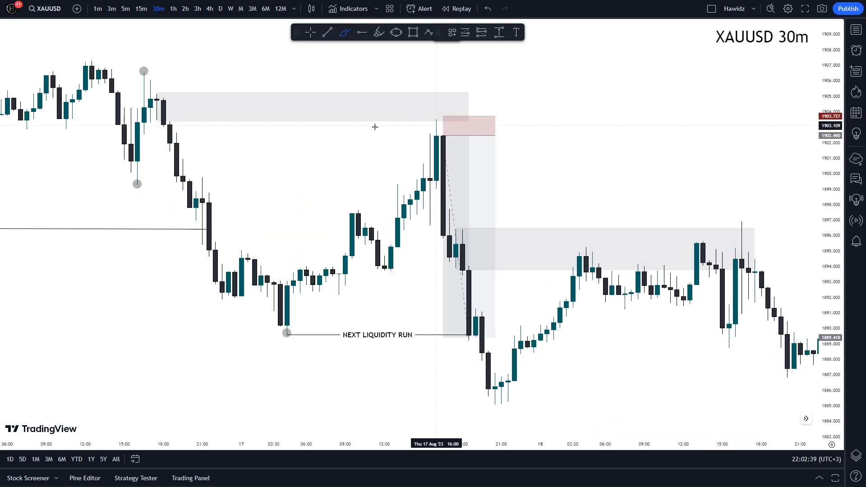
{"action": "scroll", "coordinate": [173, 125], "scroll_direction": "down", "scroll_amount": 2}
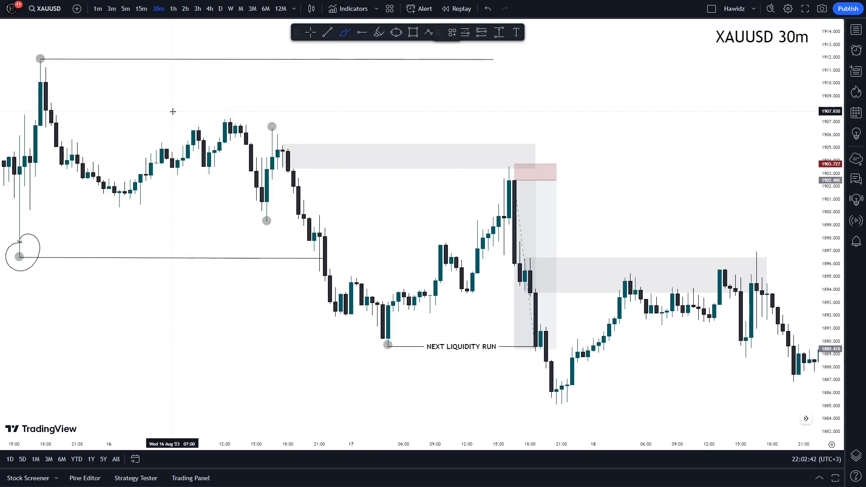
{"action": "scroll", "coordinate": [364, 95], "scroll_direction": "down", "scroll_amount": 2}
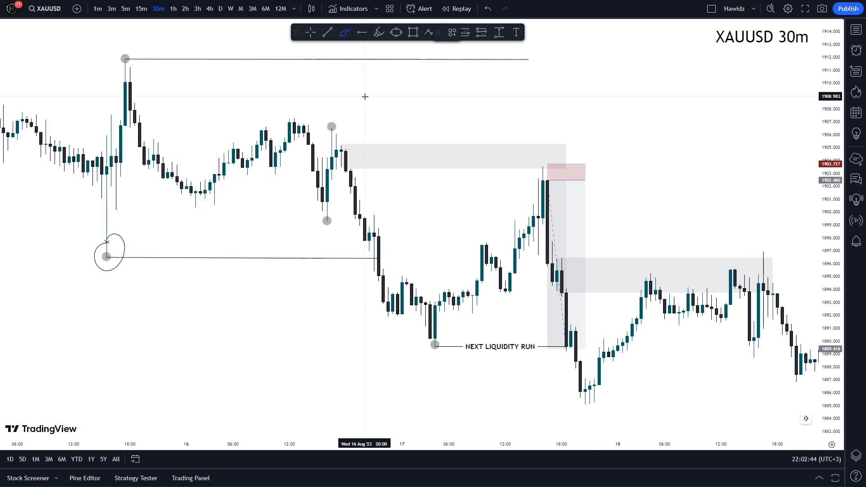
{"action": "scroll", "coordinate": [364, 96], "scroll_direction": "up", "scroll_amount": 3}
Sketch a freehand zigzag price path with three arrowed horizontal levels, removing the stray small down arrow
{"action": "mouse_move", "coordinate": [488, 130]}
{"action": "left_mouse_down"}
{"action": "mouse_move", "coordinate": [522, 120]}
{"action": "mouse_move", "coordinate": [572, 49]}
{"action": "mouse_move", "coordinate": [624, 170]}
{"action": "mouse_move", "coordinate": [639, 153]}
{"action": "mouse_move", "coordinate": [629, 171]}
{"action": "left_mouse_up"}
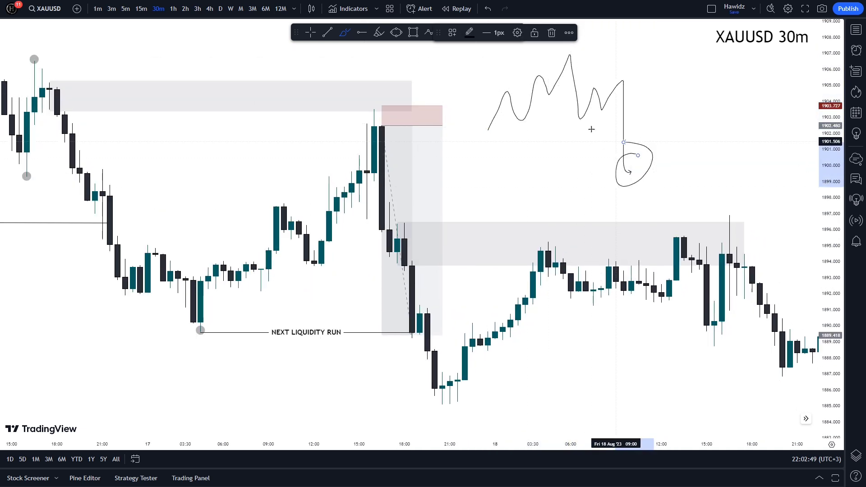
{"action": "left_click_drag", "start_coordinate": [579, 122], "coordinate": [654, 124]}
{"action": "left_click_drag", "start_coordinate": [627, 93], "coordinate": [670, 89]}
{"action": "left_click_drag", "start_coordinate": [625, 123], "coordinate": [699, 122]}
{"action": "left_click_drag", "start_coordinate": [646, 137], "coordinate": [653, 126]}
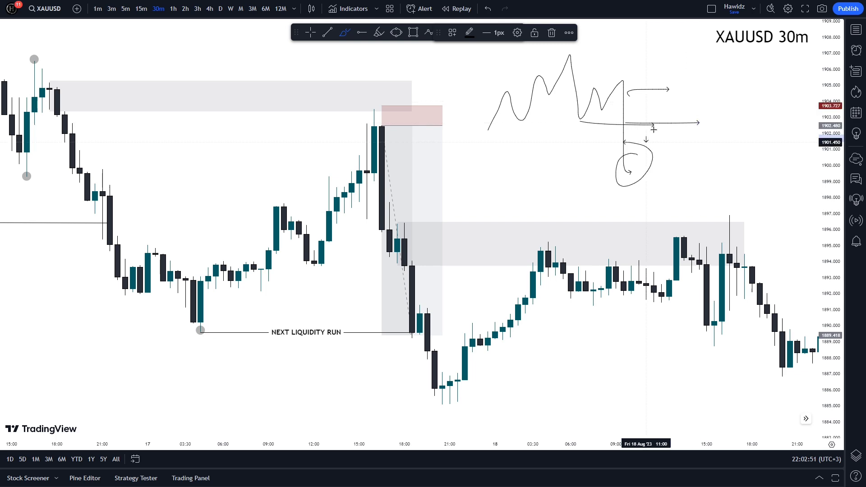
{"action": "key", "text": "ctrl+z"}
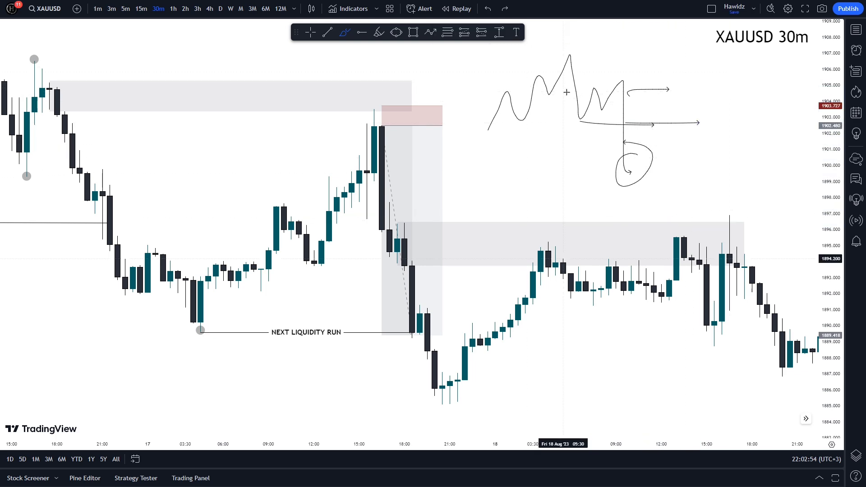
Try freehand circles on the pre-drop candle and its wick top, then undo both
{"action": "scroll", "coordinate": [319, 83], "scroll_direction": "down", "scroll_amount": 1}
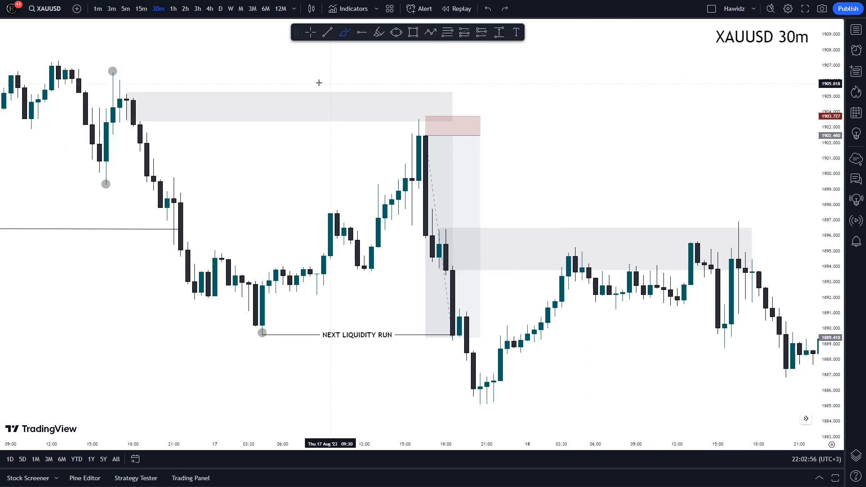
{"action": "scroll", "coordinate": [315, 83], "scroll_direction": "down", "scroll_amount": 2}
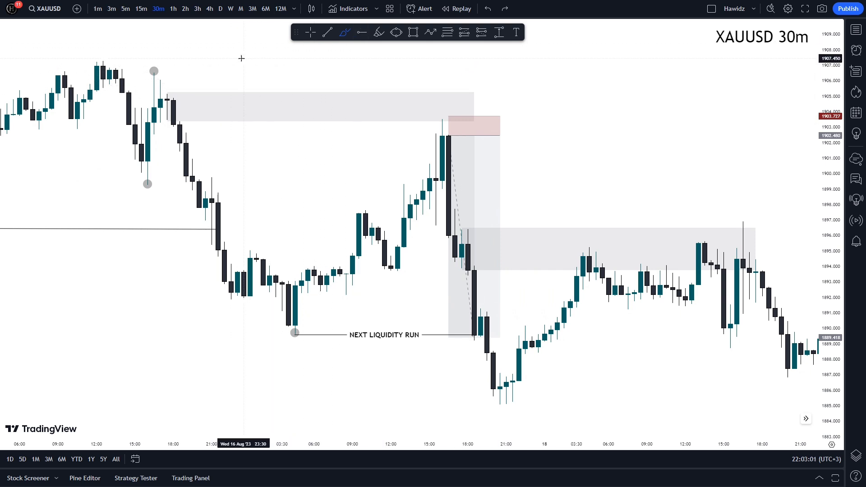
{"action": "scroll", "coordinate": [240, 58], "scroll_direction": "up", "scroll_amount": 1}
{"action": "scroll", "coordinate": [361, 108], "scroll_direction": "up", "scroll_amount": 1}
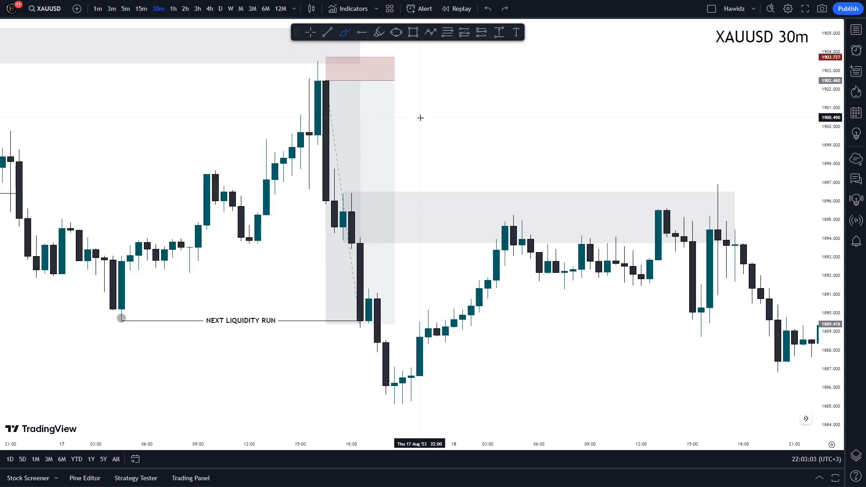
{"action": "scroll", "coordinate": [393, 112], "scroll_direction": "up", "scroll_amount": 1}
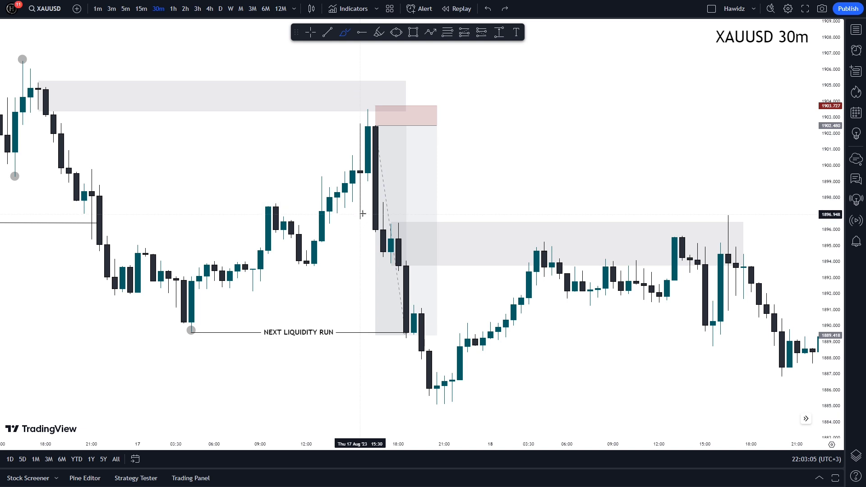
{"action": "left_click_drag", "start_coordinate": [374, 213], "coordinate": [360, 210]}
{"action": "mouse_move", "coordinate": [360, 122]}
{"action": "left_mouse_down"}
{"action": "mouse_move", "coordinate": [357, 132]}
{"action": "mouse_move", "coordinate": [352, 122]}
{"action": "left_mouse_up"}
{"action": "key", "text": "ctrl+z"}
{"action": "key", "text": "ctrl+z"}
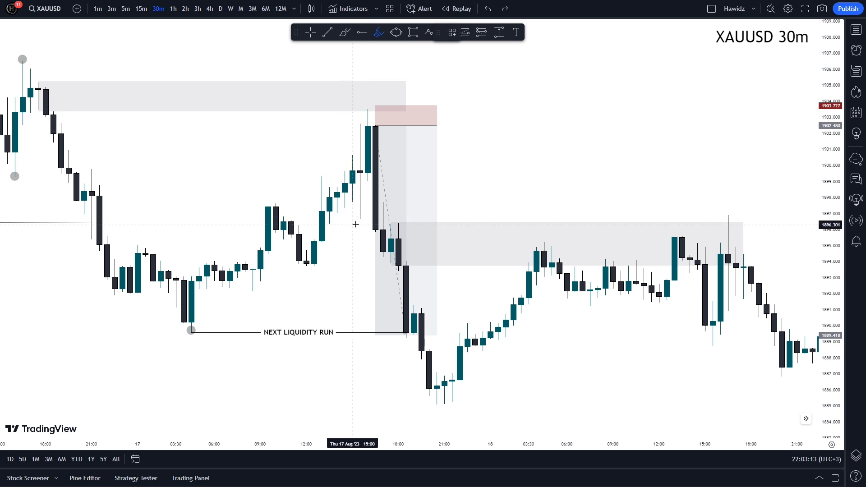
Draw a stroke on the high candle from its low to its wick high, discarding a trial circle
{"action": "mouse_move", "coordinate": [360, 219]}
{"action": "left_mouse_down"}
{"action": "mouse_move", "coordinate": [348, 136]}
{"action": "mouse_move", "coordinate": [363, 129]}
{"action": "left_mouse_up"}
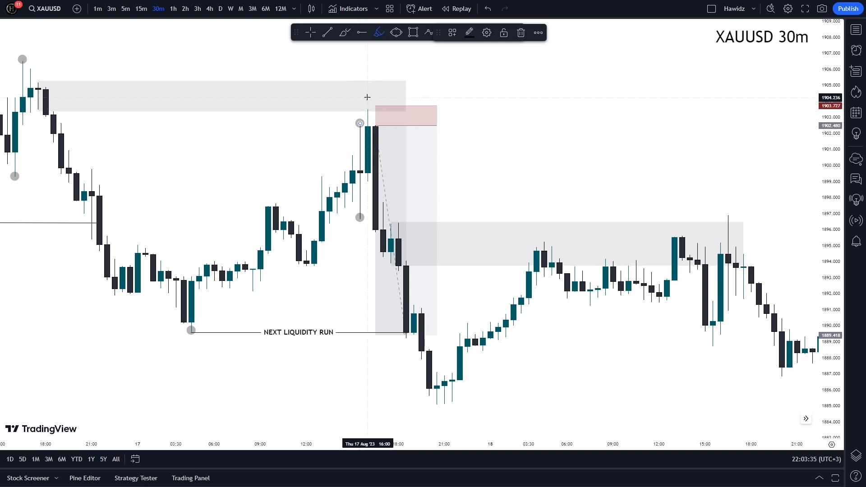
{"action": "mouse_move", "coordinate": [377, 83]}
{"action": "left_mouse_down"}
{"action": "mouse_move", "coordinate": [369, 112]}
{"action": "mouse_move", "coordinate": [367, 80]}
{"action": "left_mouse_up"}
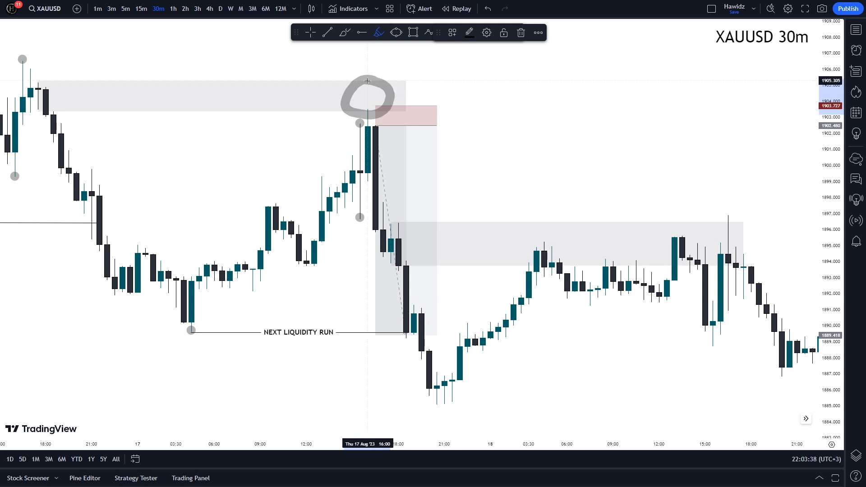
{"action": "key", "text": "ctrl+z"}
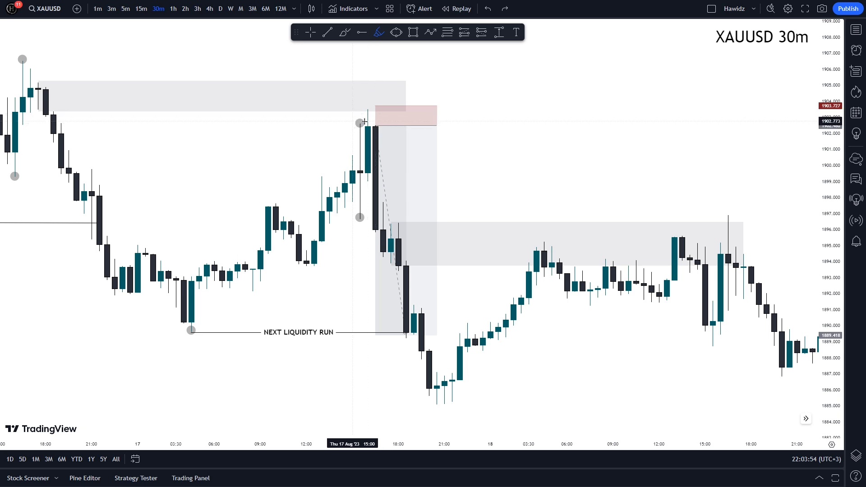
{"action": "key", "text": "Escape"}
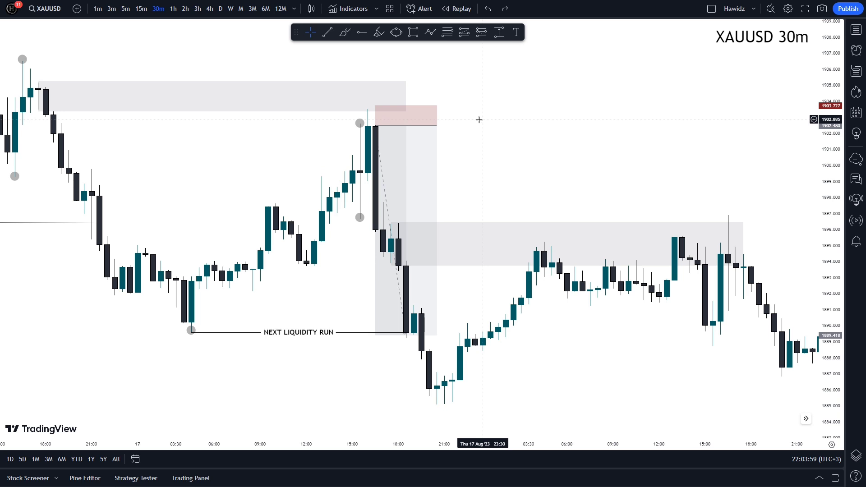
Replace the old short position with a new one at the wick high, stop just above it
{"action": "left_click", "coordinate": [380, 131]}
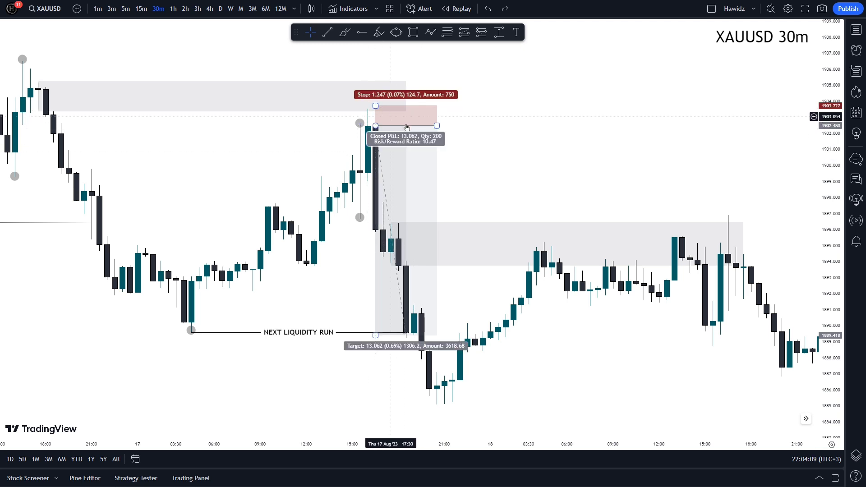
{"action": "key", "text": "Delete"}
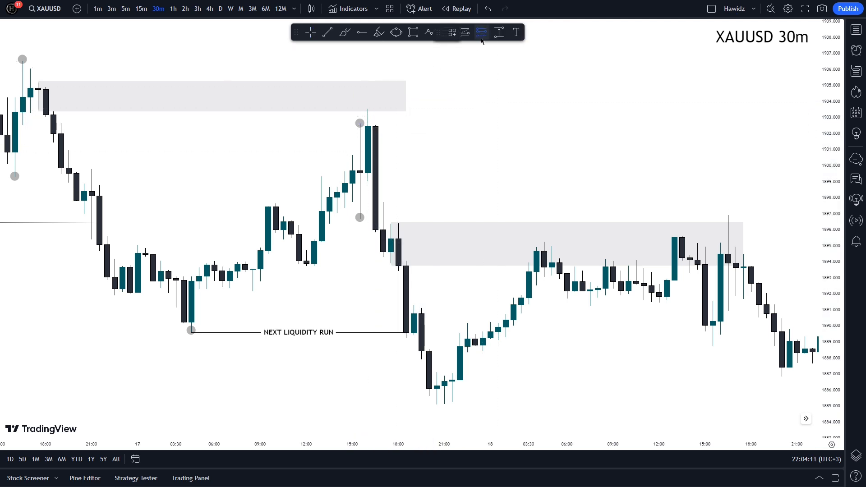
{"action": "left_click", "coordinate": [482, 32]}
{"action": "left_click", "coordinate": [376, 126]}
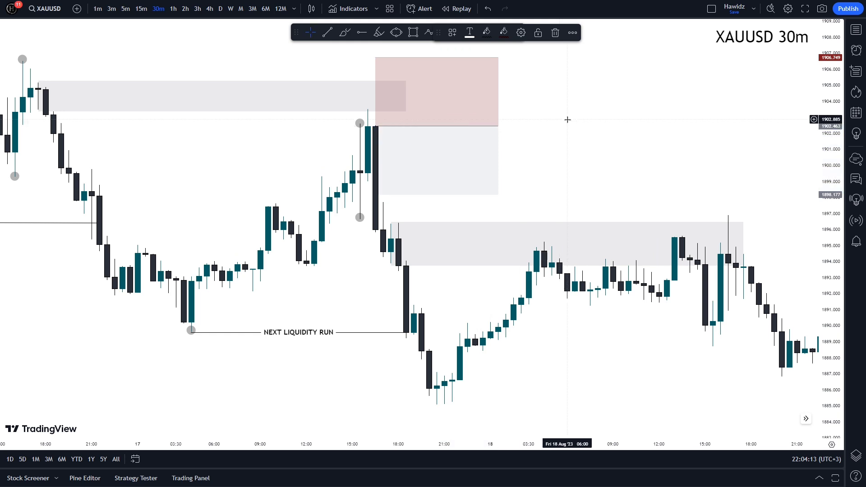
{"action": "mouse_move", "coordinate": [375, 57]}
{"action": "left_mouse_down"}
{"action": "mouse_move", "coordinate": [391, 71]}
{"action": "mouse_move", "coordinate": [390, 107]}
{"action": "left_mouse_up"}
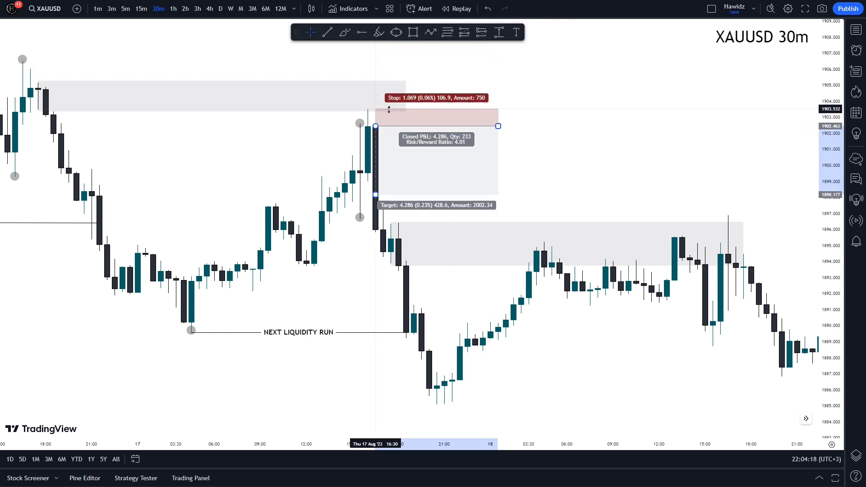
Extend the short's target down to the NEXT LIQUIDITY RUN line and narrow its box width
{"action": "left_click", "coordinate": [389, 109]}
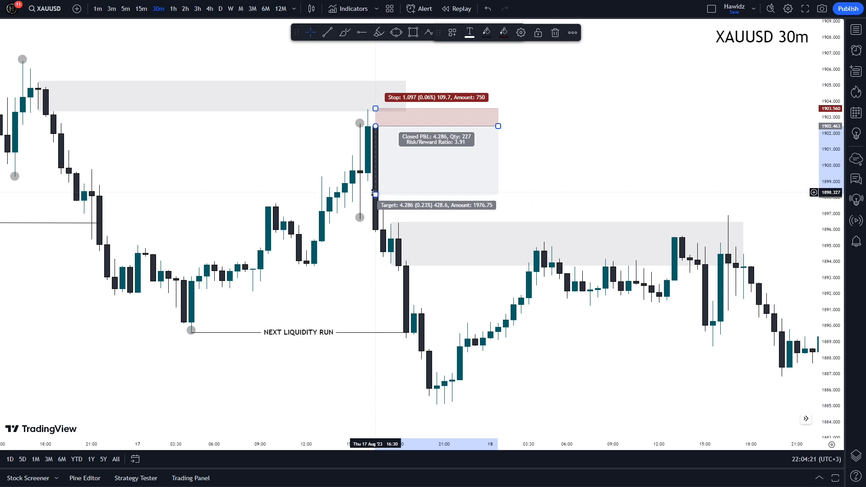
{"action": "left_click_drag", "start_coordinate": [377, 199], "coordinate": [393, 334]}
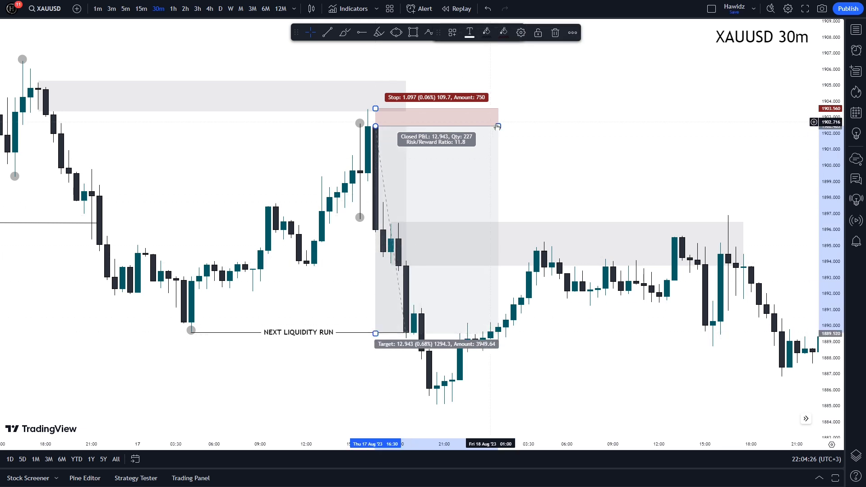
{"action": "left_click_drag", "start_coordinate": [498, 126], "coordinate": [460, 126]}
{"action": "left_click", "coordinate": [519, 131]}
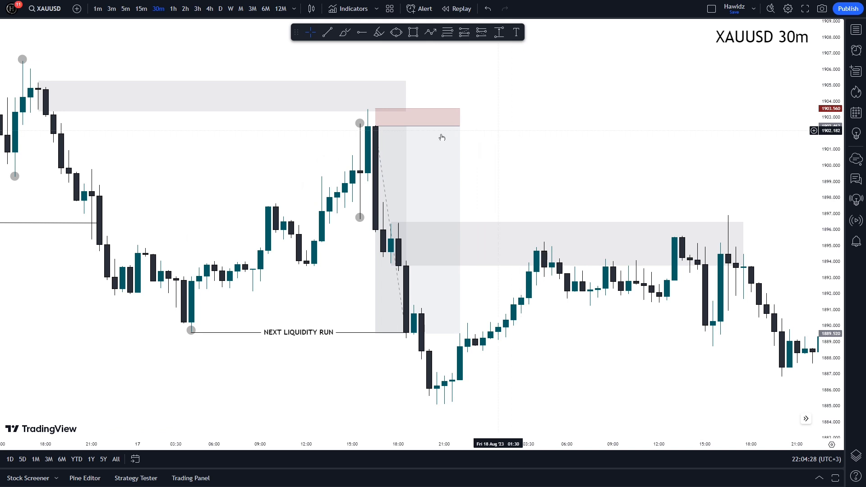
{"action": "mouse_move", "coordinate": [429, 155]}
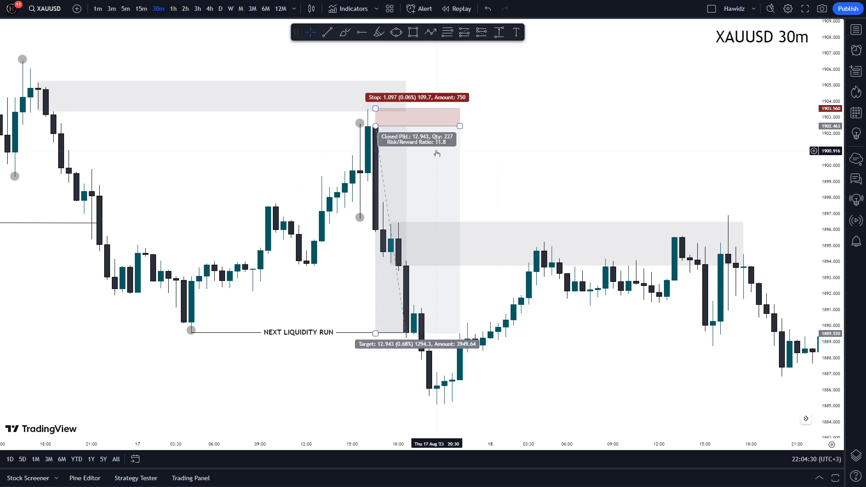
{"action": "left_click_drag", "start_coordinate": [452, 166], "coordinate": [425, 194]}
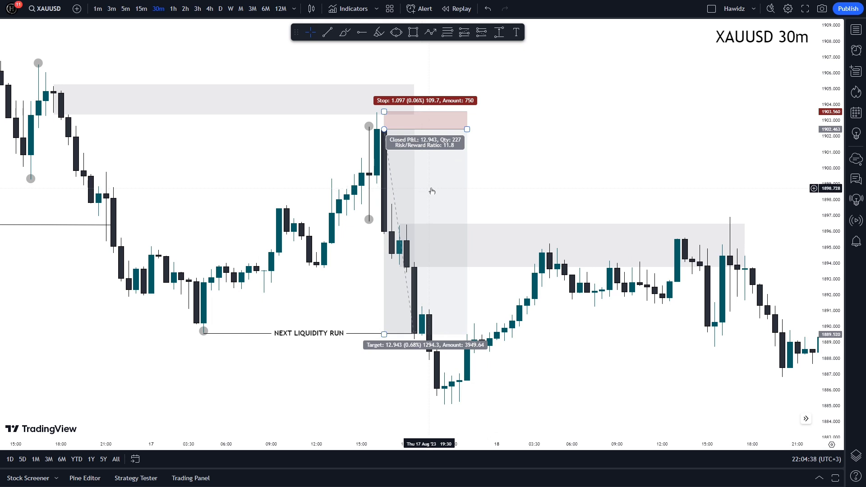
{"action": "left_click", "coordinate": [345, 32]}
Ring the wick high near 1904 with a freehand circle
{"action": "mouse_move", "coordinate": [380, 85]}
{"action": "left_mouse_down"}
{"action": "mouse_move", "coordinate": [366, 124]}
{"action": "mouse_move", "coordinate": [382, 85]}
{"action": "left_mouse_up"}
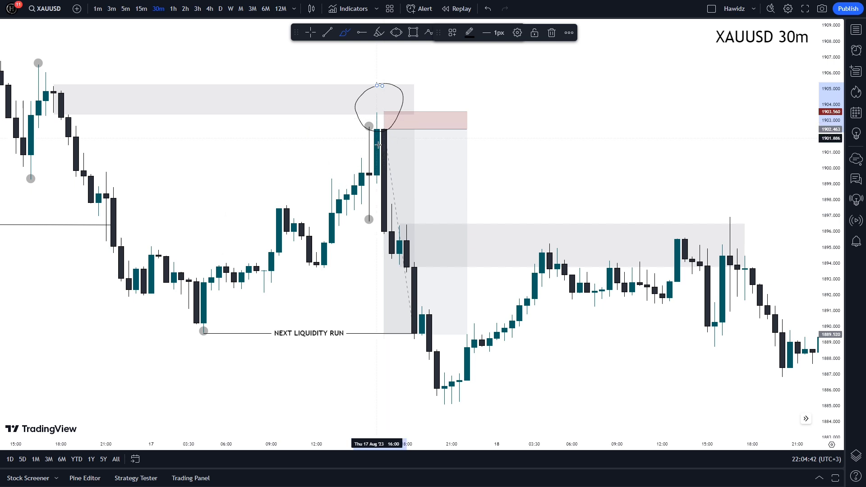